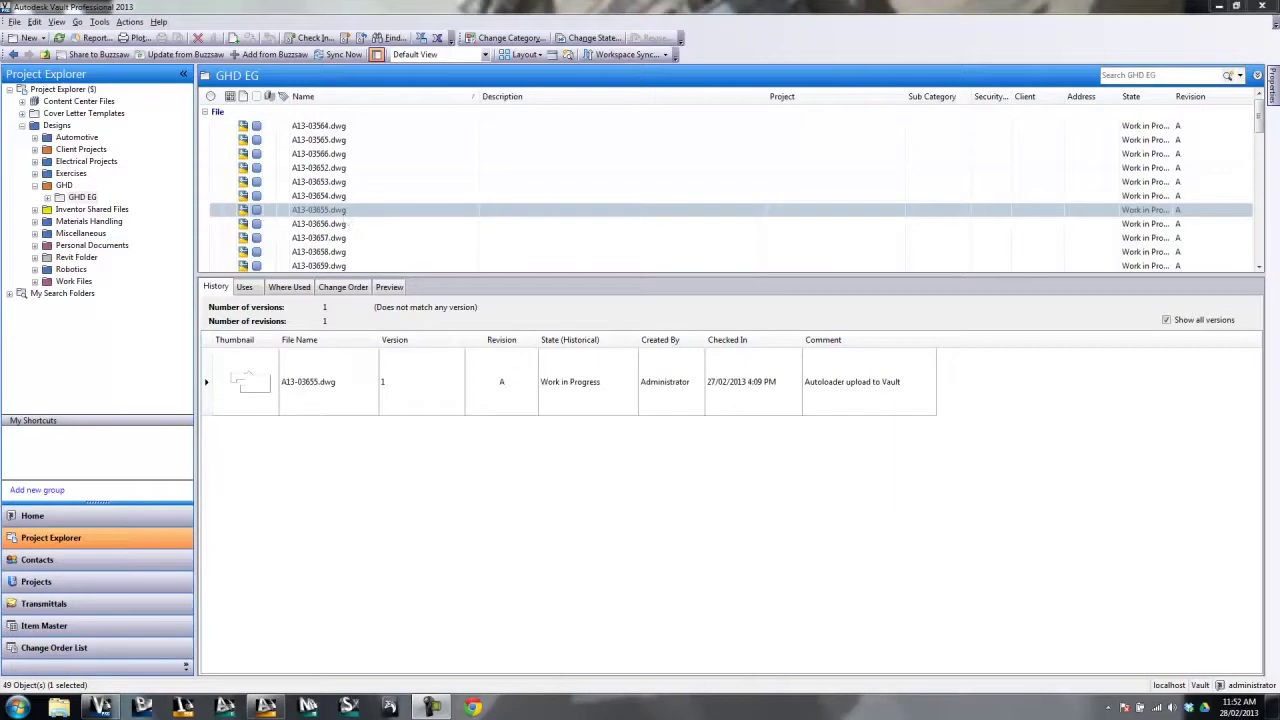
# Browse the drawing files in the GHD EG folder and check the version history of several of them
pyautogui.click(313, 215)
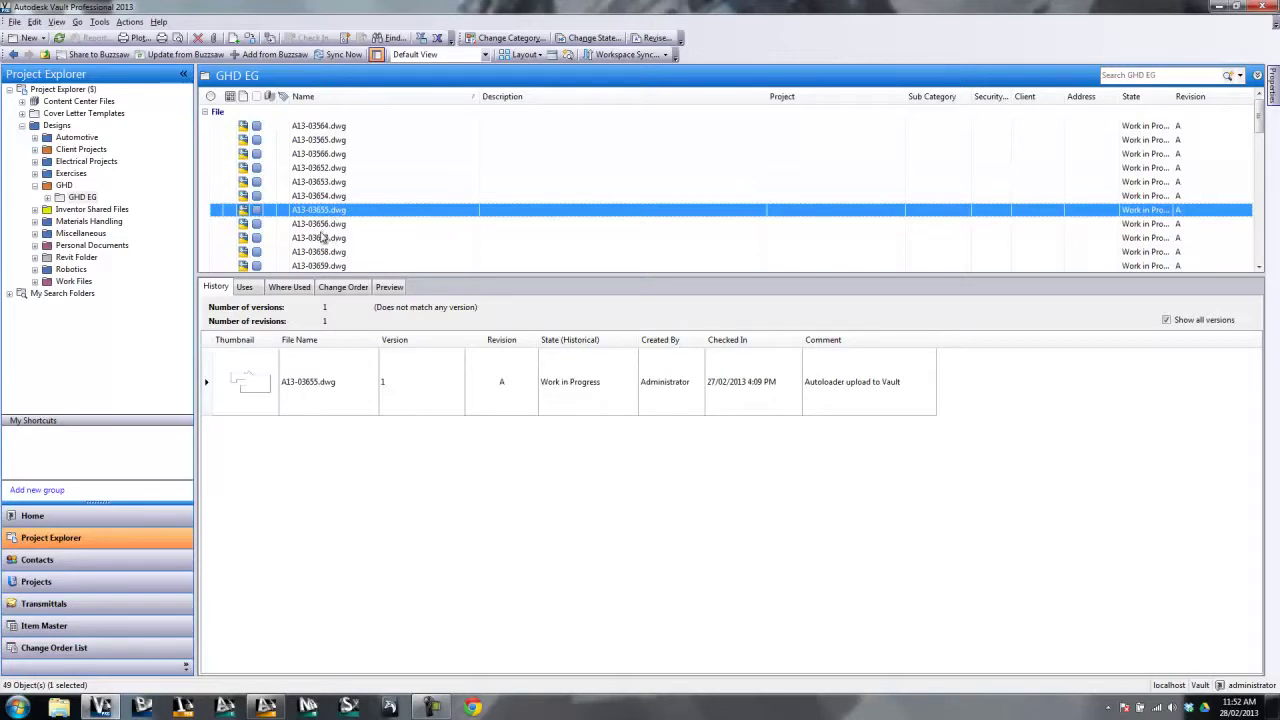
pyautogui.click(326, 240)
pyautogui.scroll(-3, 390, 268)
pyautogui.scroll(-3, 390, 268)
pyautogui.click(352, 244)
pyautogui.scroll(-1, 355, 250)
pyautogui.click(332, 240)
pyautogui.scroll(3, 358, 262)
pyautogui.click(351, 232)
pyautogui.scroll(3, 352, 242)
pyautogui.click(349, 232)
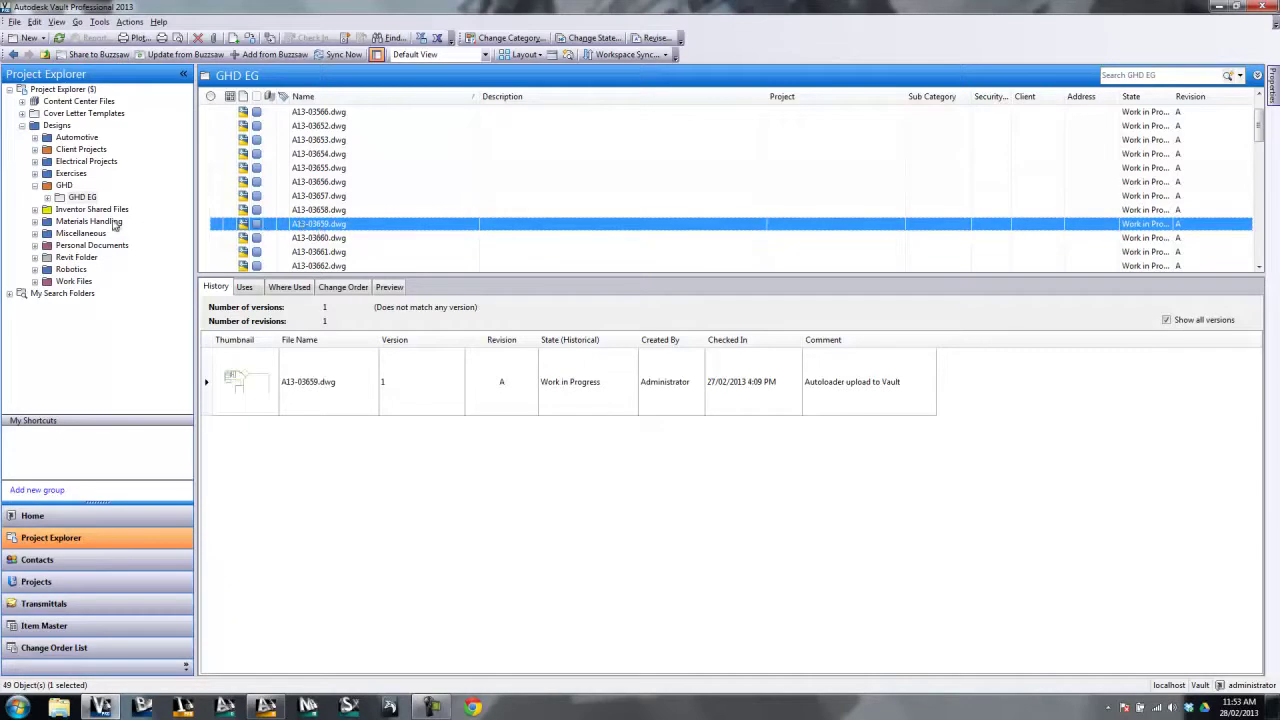
pyautogui.click(74, 198)
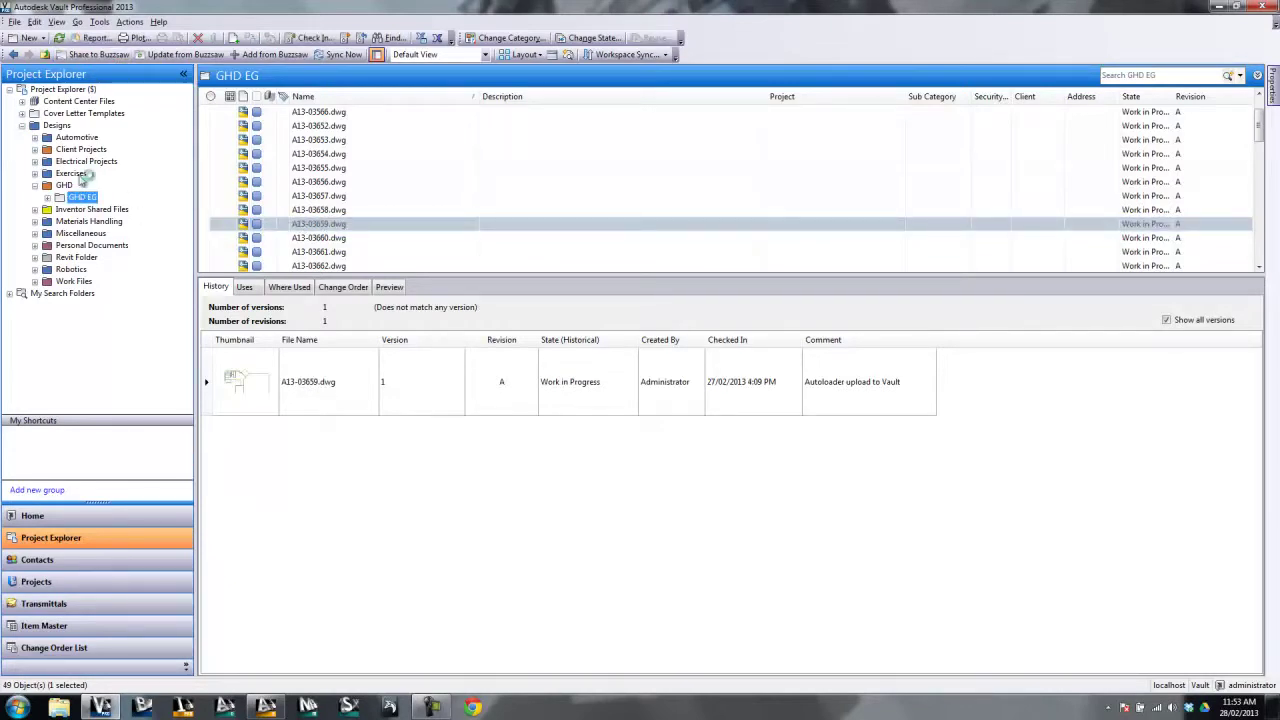
pyautogui.click(66, 185)
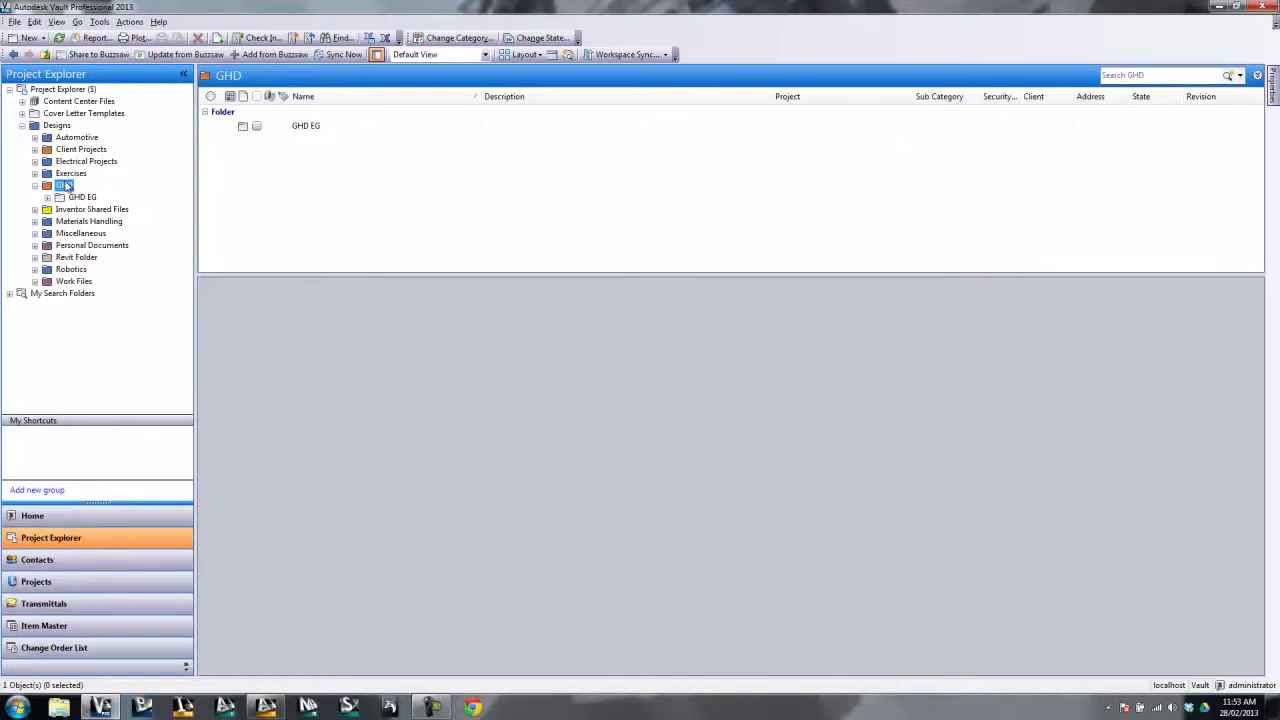
pyautogui.click(99, 21)
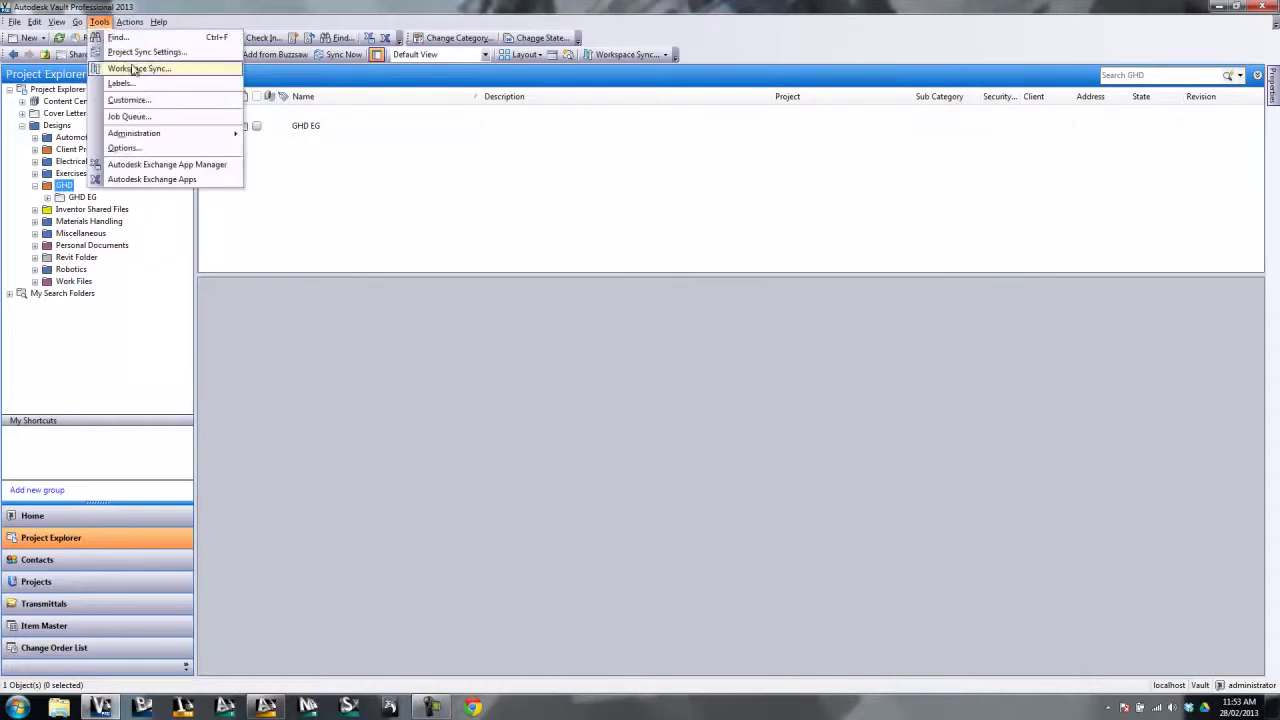
pyautogui.click(330, 203)
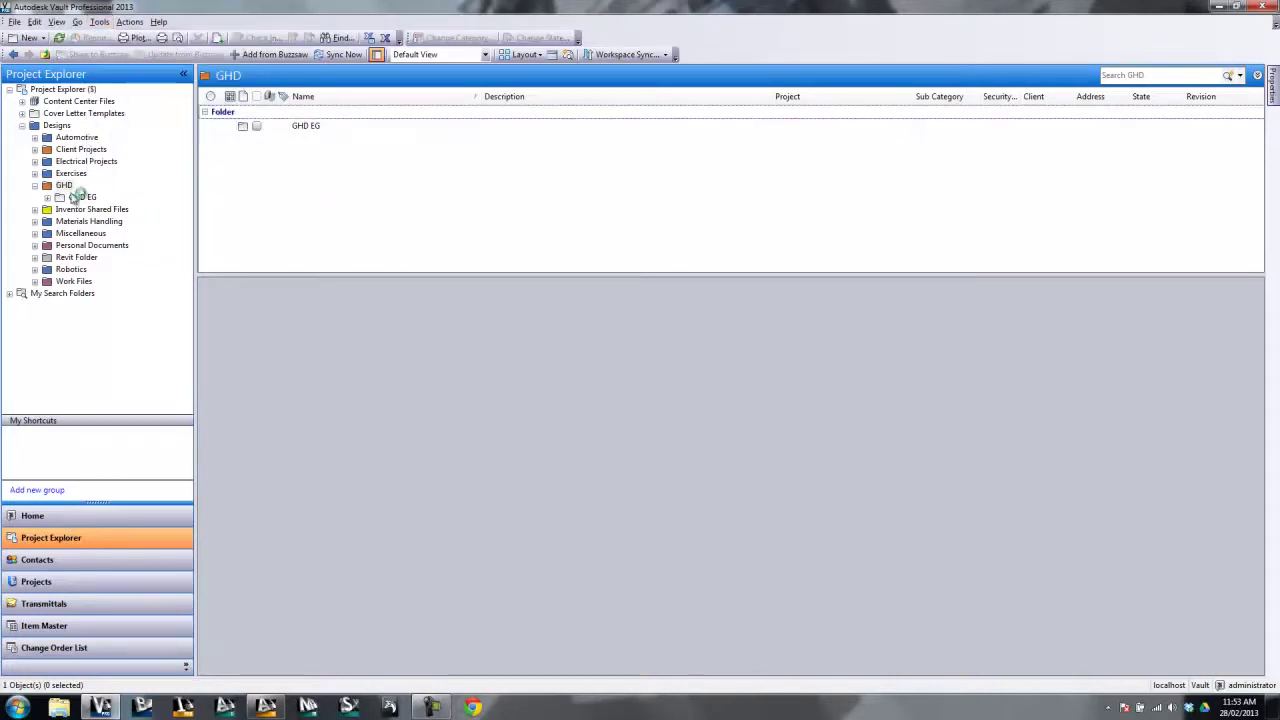
# Share the drawing A13-03655.dwg from the GHD EG folder to Buzzsaw
pyautogui.click(80, 197)
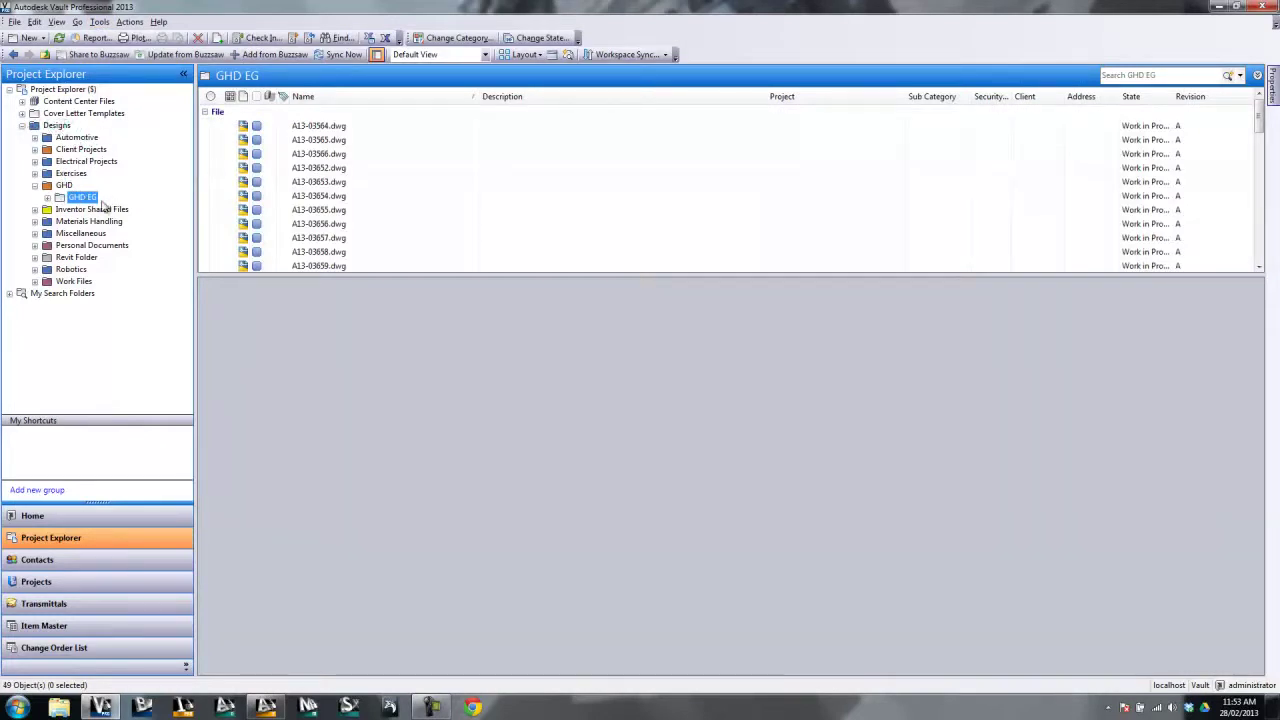
pyautogui.click(334, 212)
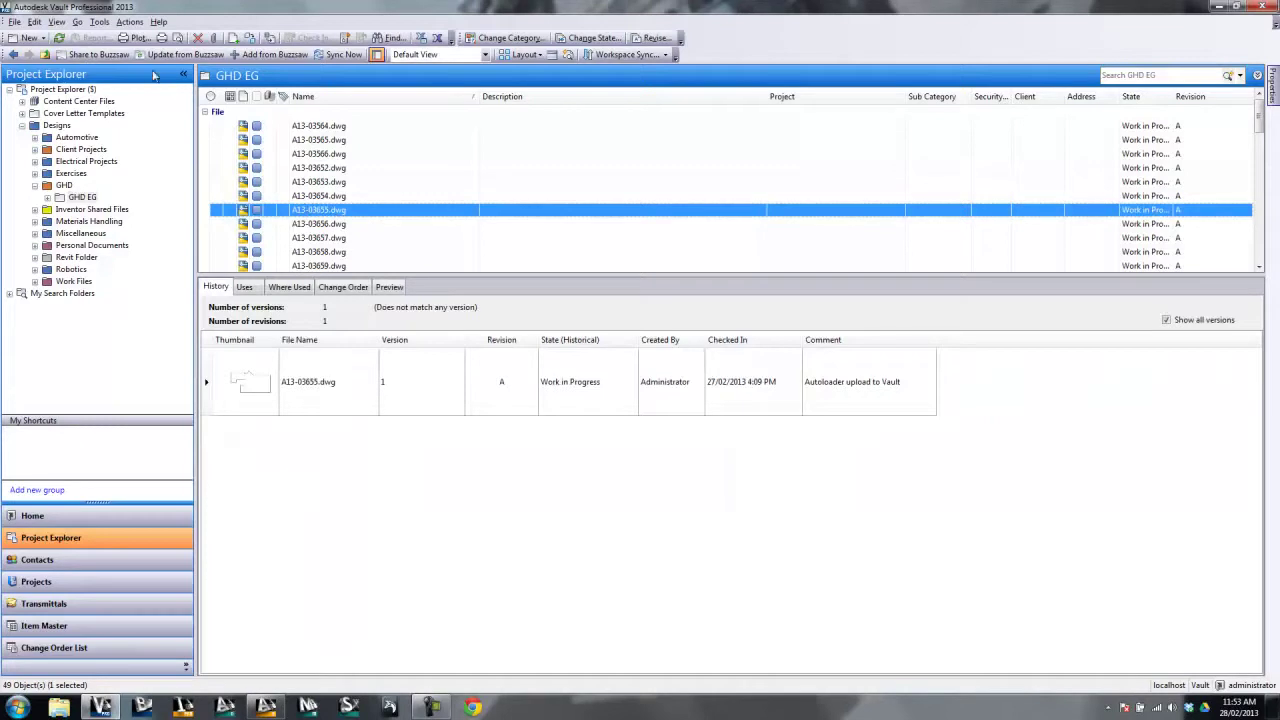
pyautogui.click(98, 55)
# Open the job server queue and inspect the share job for A13-03655.dwg
pyautogui.click(99, 21)
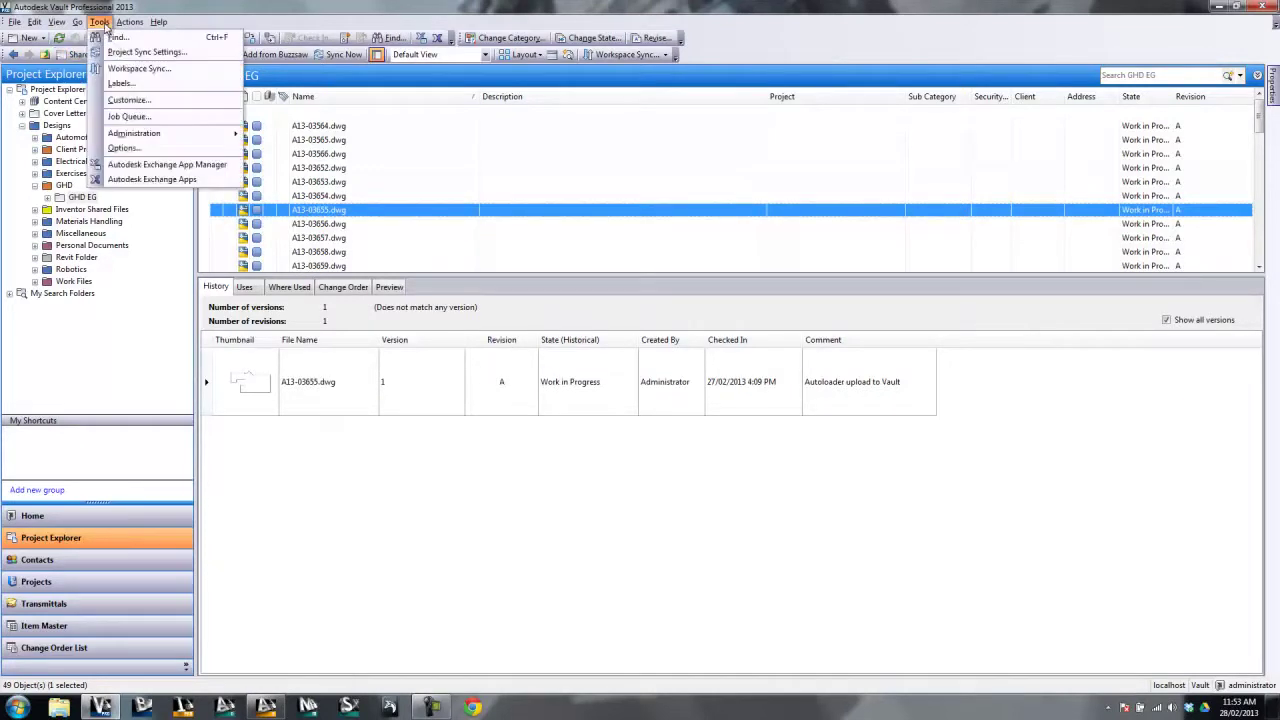
pyautogui.click(155, 118)
pyautogui.click(500, 164)
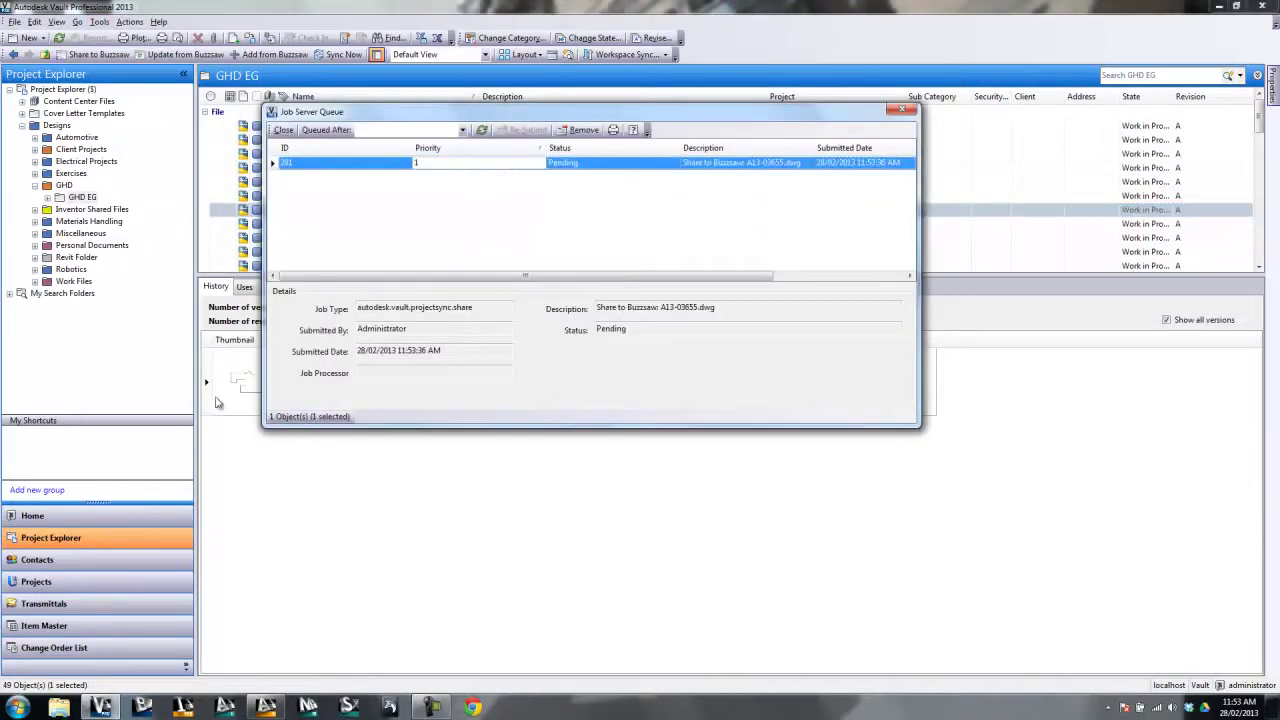
# Launch Autodesk Job Processor 2013 for Vault from the Autodesk Data Management tools to process the queued share job
pyautogui.click(18, 708)
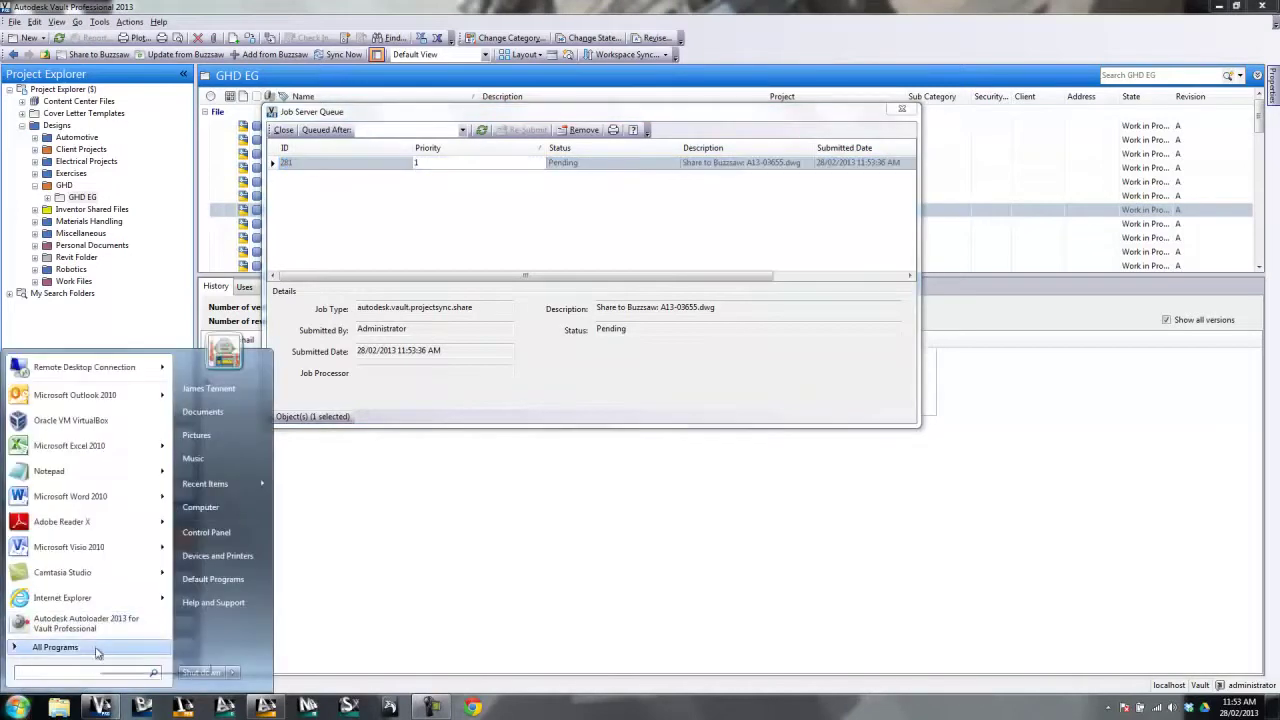
pyautogui.click(55, 647)
pyautogui.scroll(-4, 98, 600)
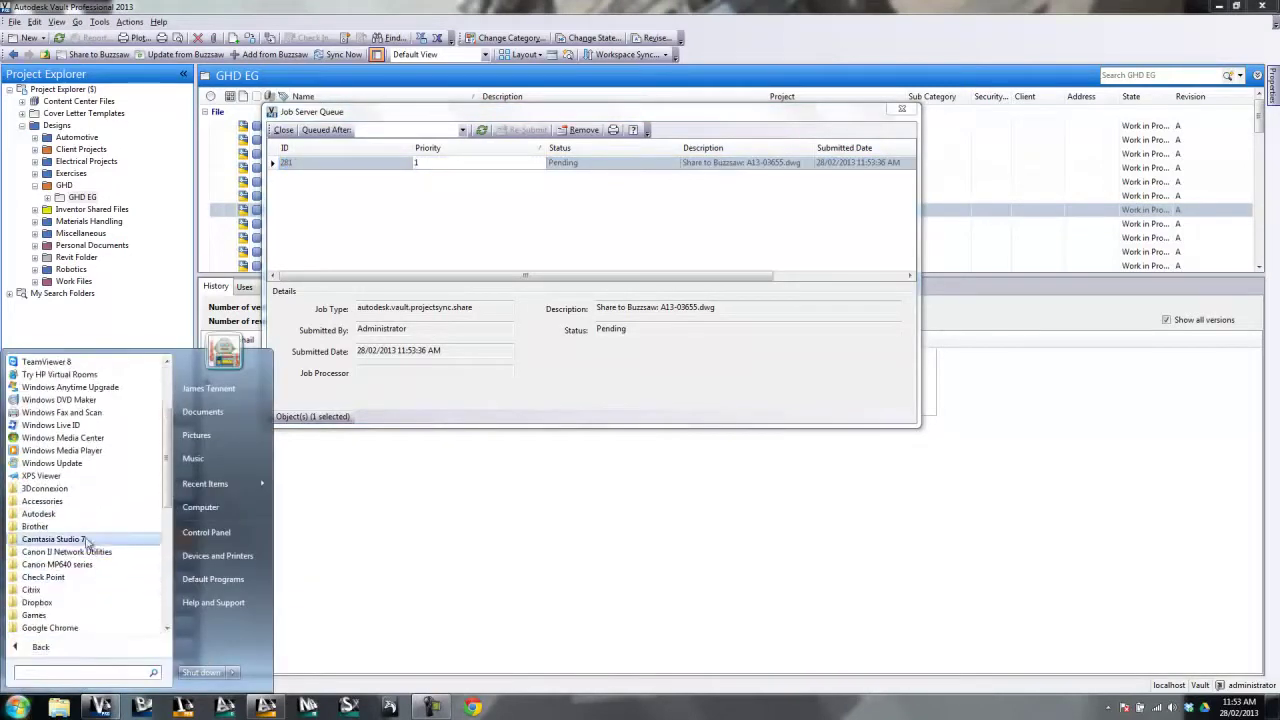
pyautogui.click(38, 513)
pyautogui.scroll(-1, 100, 525)
pyautogui.scroll(1, 110, 500)
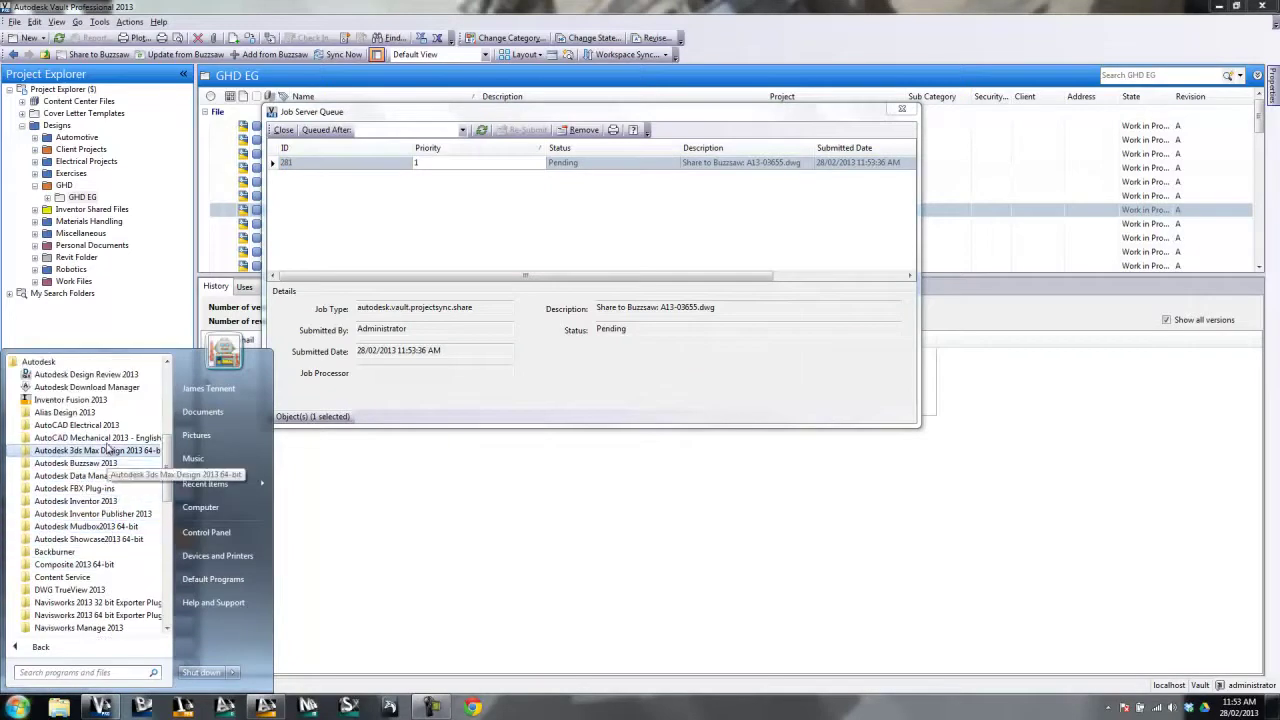
pyautogui.scroll(-2, 105, 427)
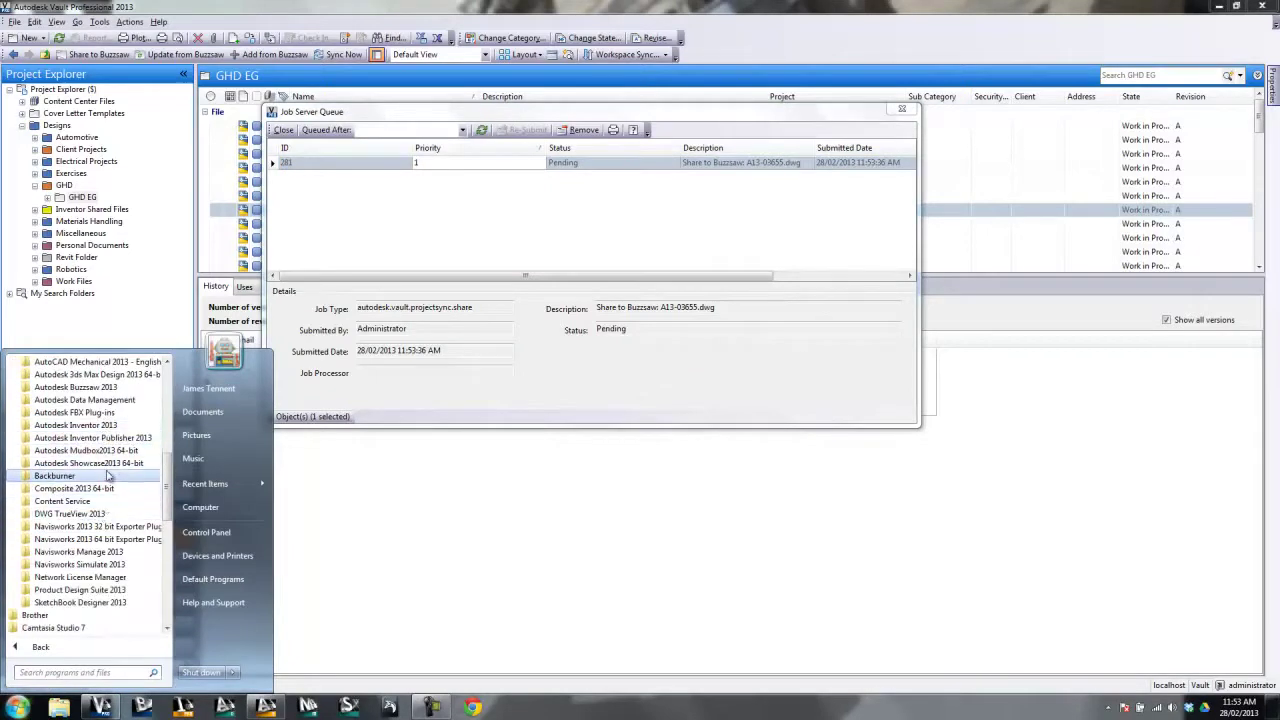
pyautogui.click(105, 401)
pyautogui.click(90, 450)
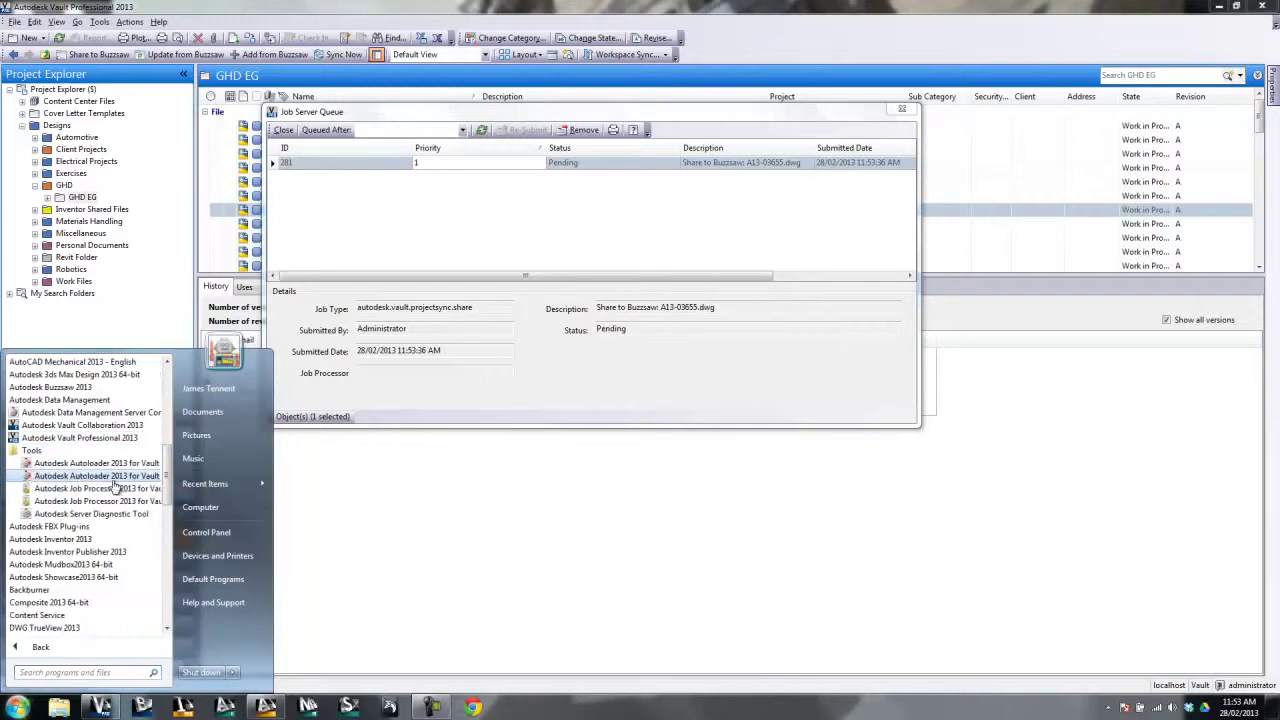
pyautogui.click(115, 502)
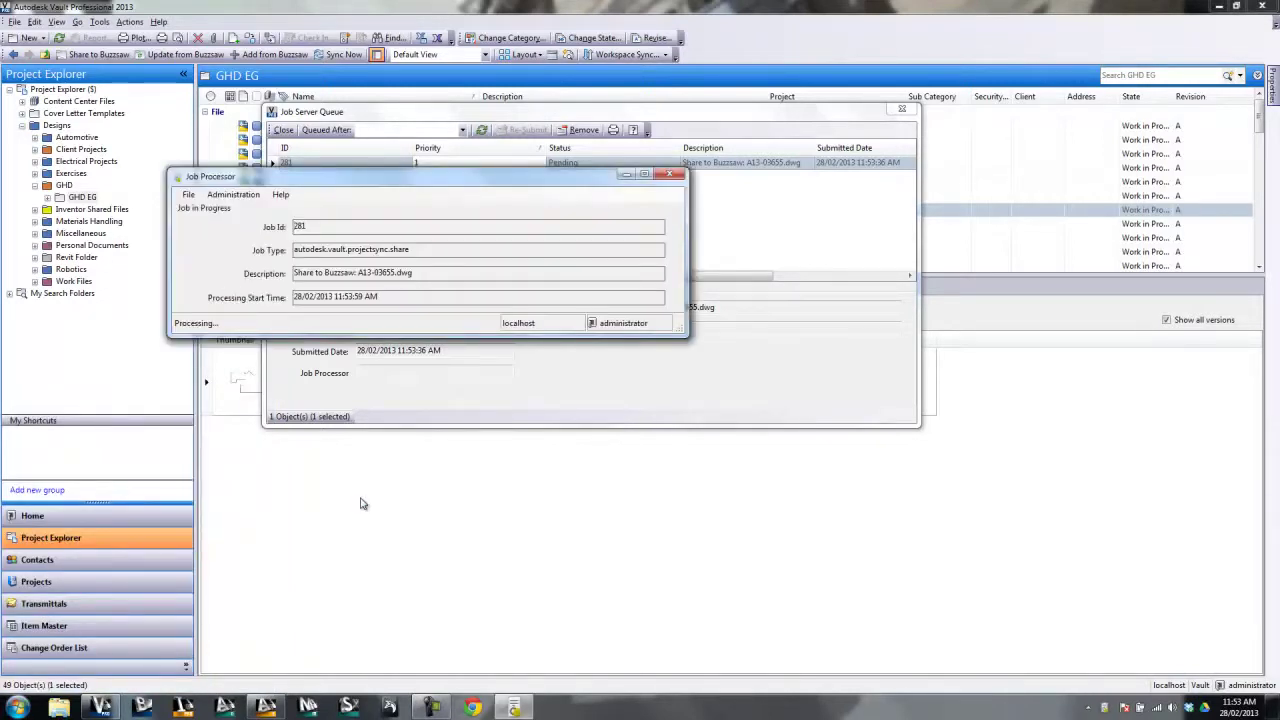
# Minimize the Job Processor, close the job server queue, and restore the Job Processor to check on the running job
pyautogui.moveTo(552, 178); pyautogui.dragTo(576, 196)
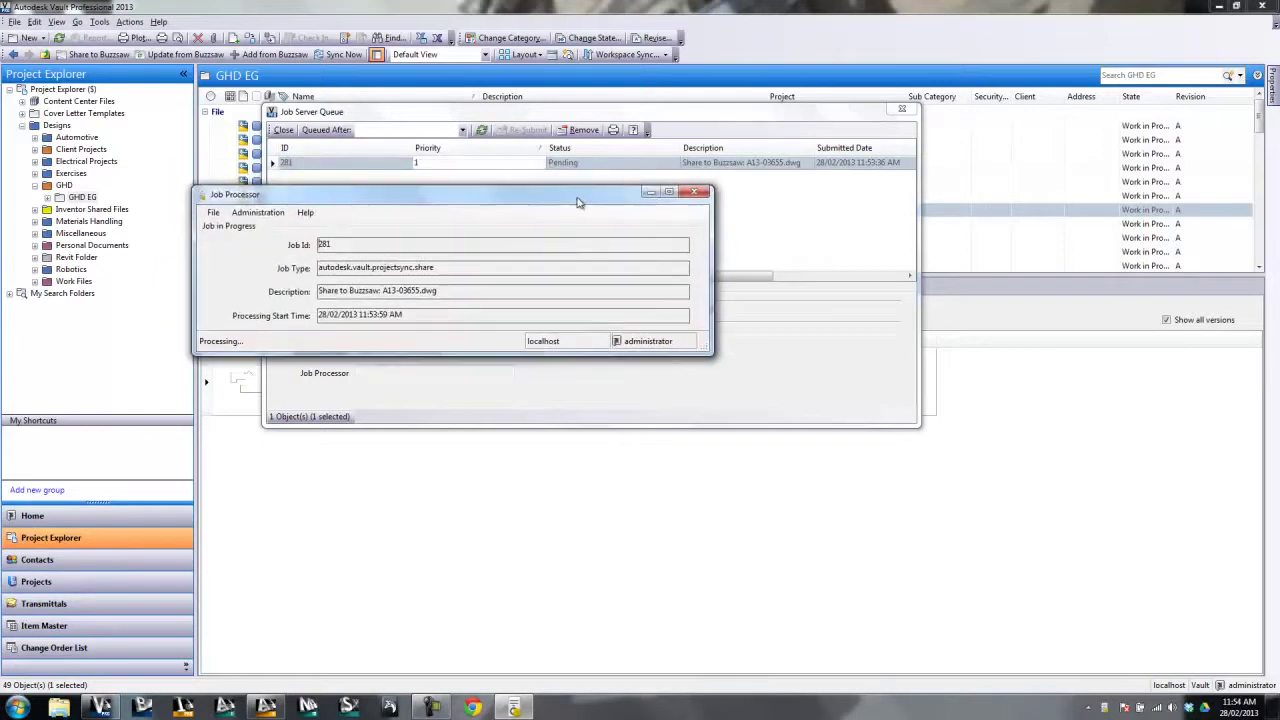
pyautogui.click(651, 192)
pyautogui.click(901, 109)
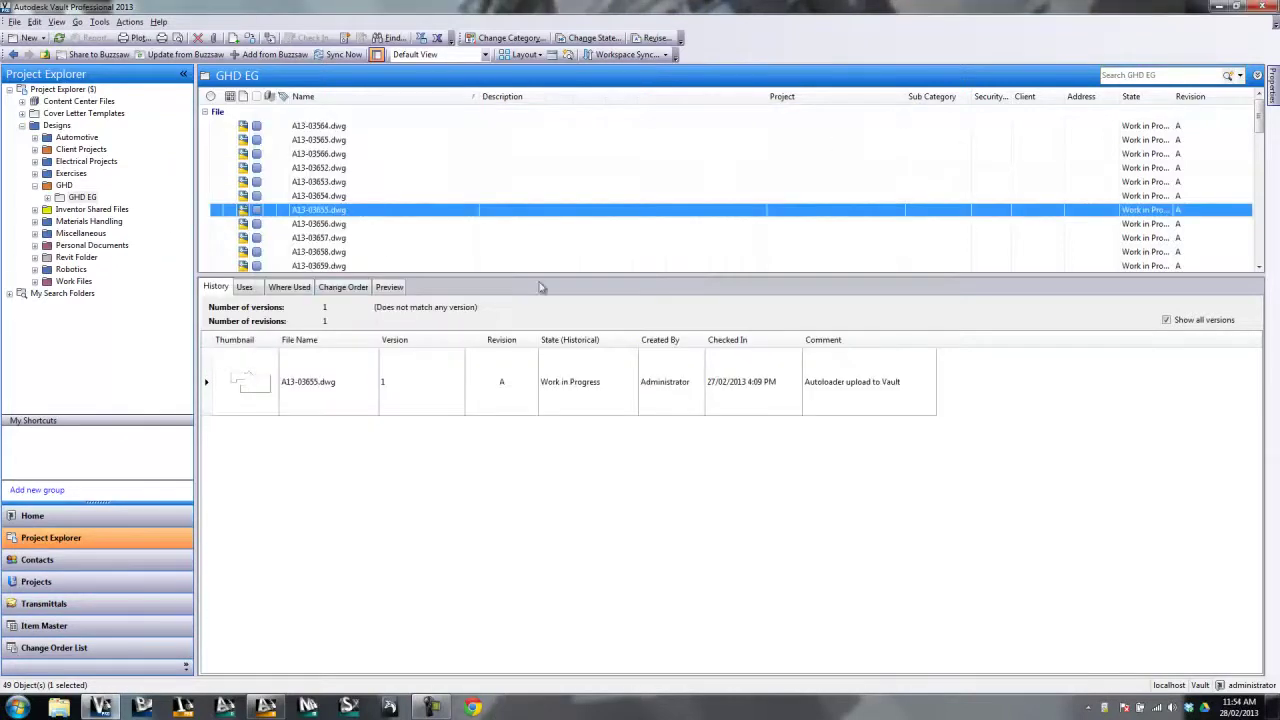
pyautogui.click(1108, 708)
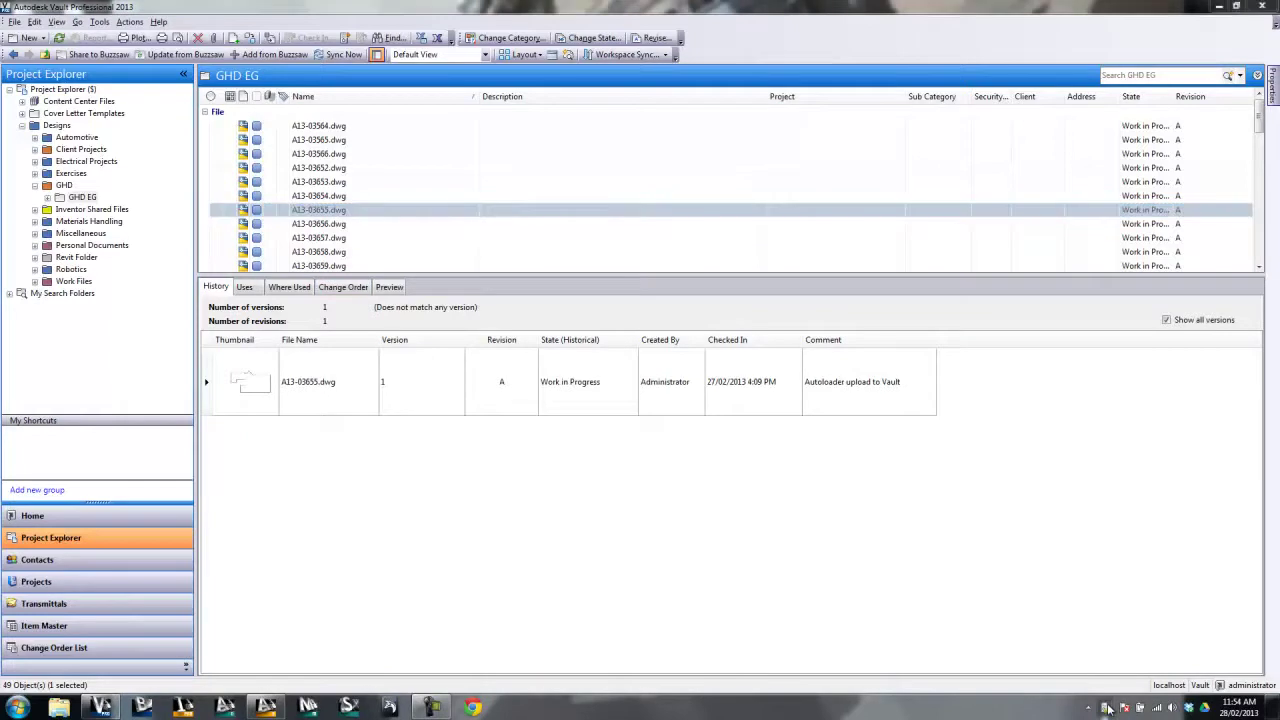
pyautogui.doubleClick(1104, 708)
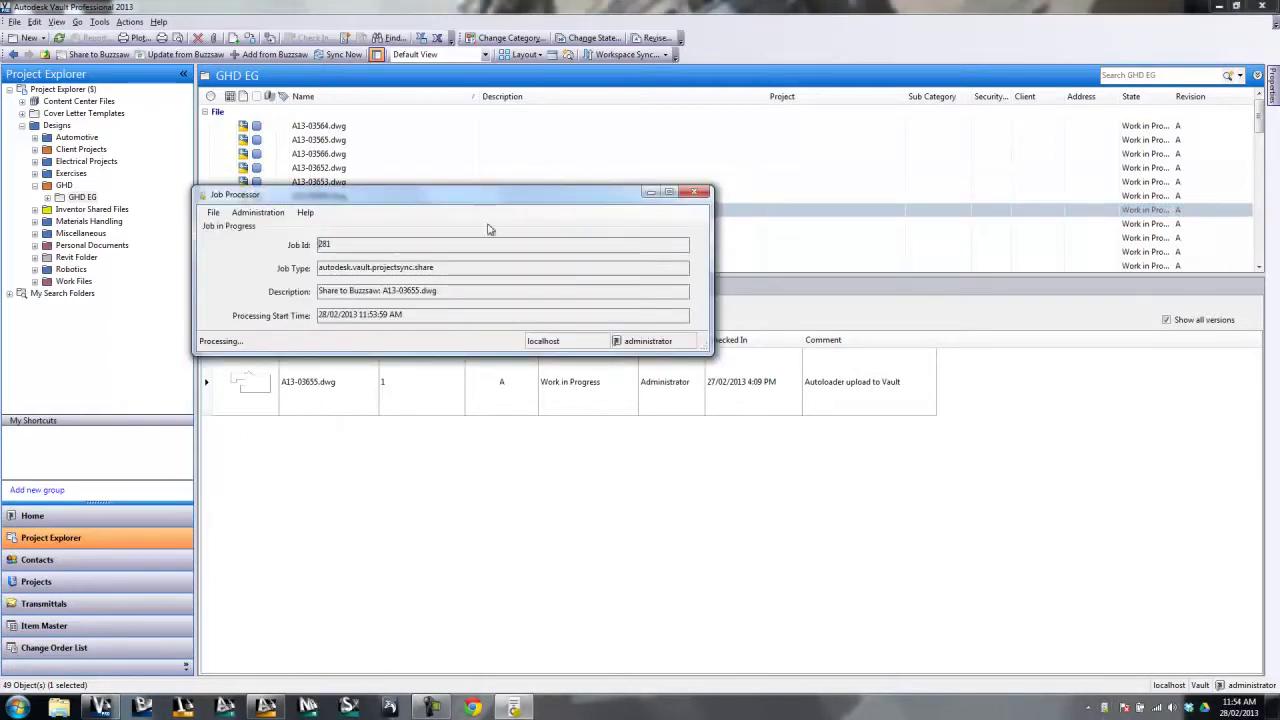
# Switch to Buzzsaw and log in to the personal demo site with the remembered credentials
pyautogui.click(143, 708)
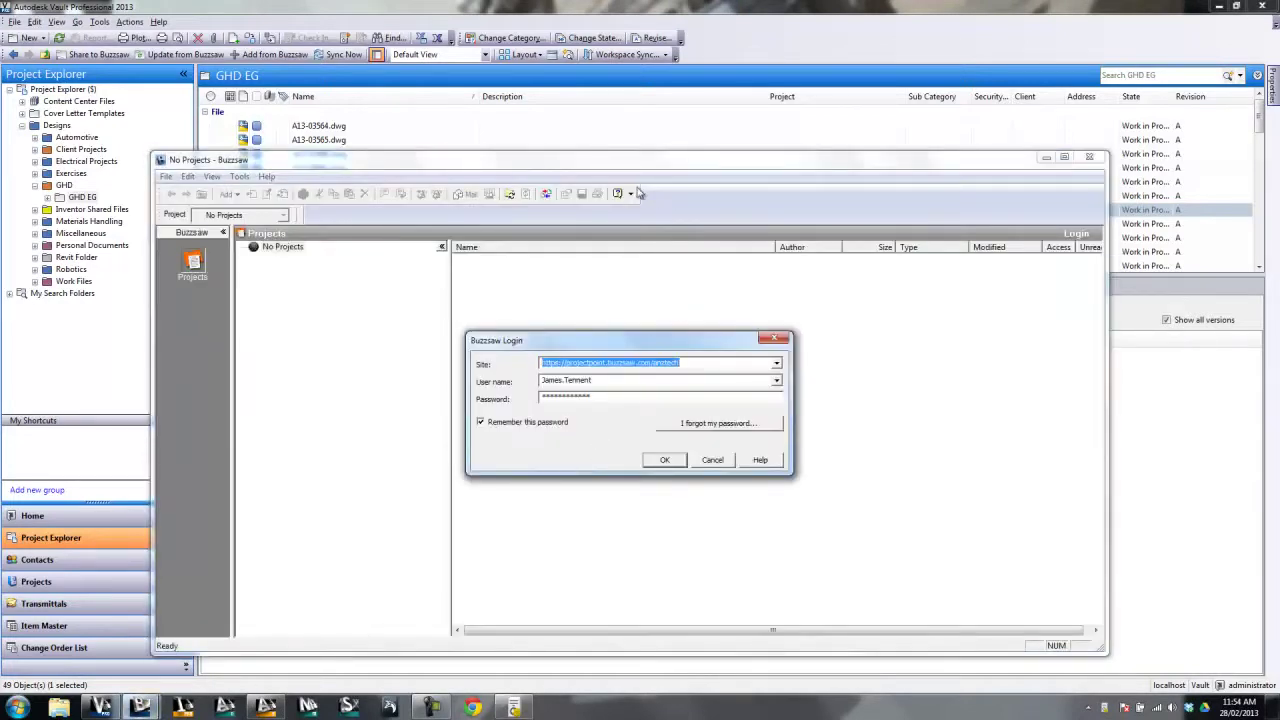
pyautogui.click(776, 364)
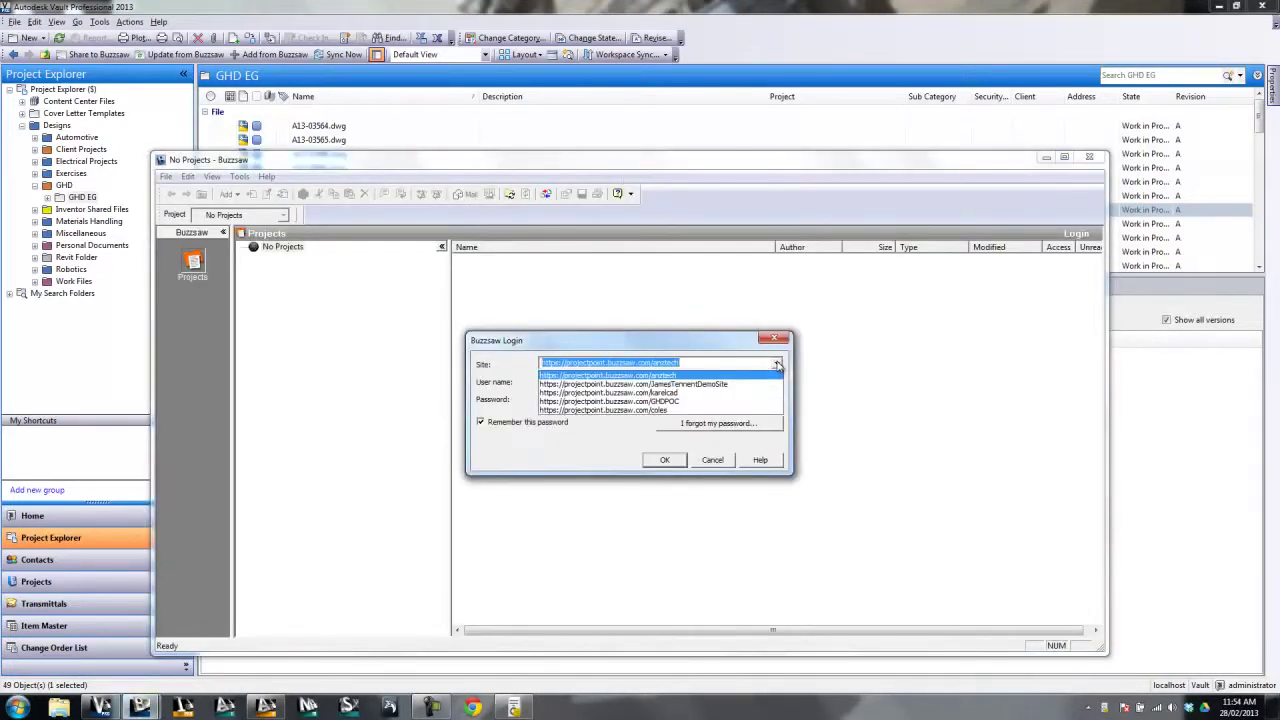
pyautogui.click(594, 385)
pyautogui.click(665, 460)
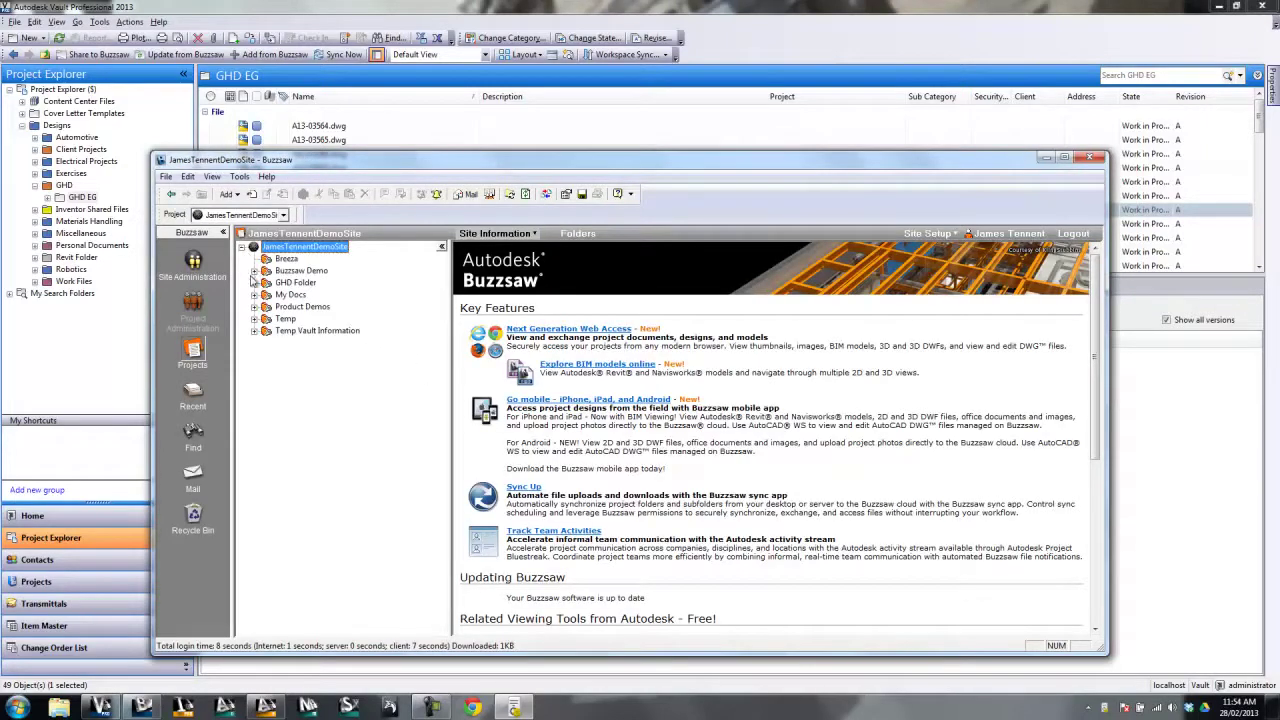
# Minimize the Job Processor and open the GHD EG folder inside GHD Folder on the Buzzsaw site
pyautogui.click(290, 283)
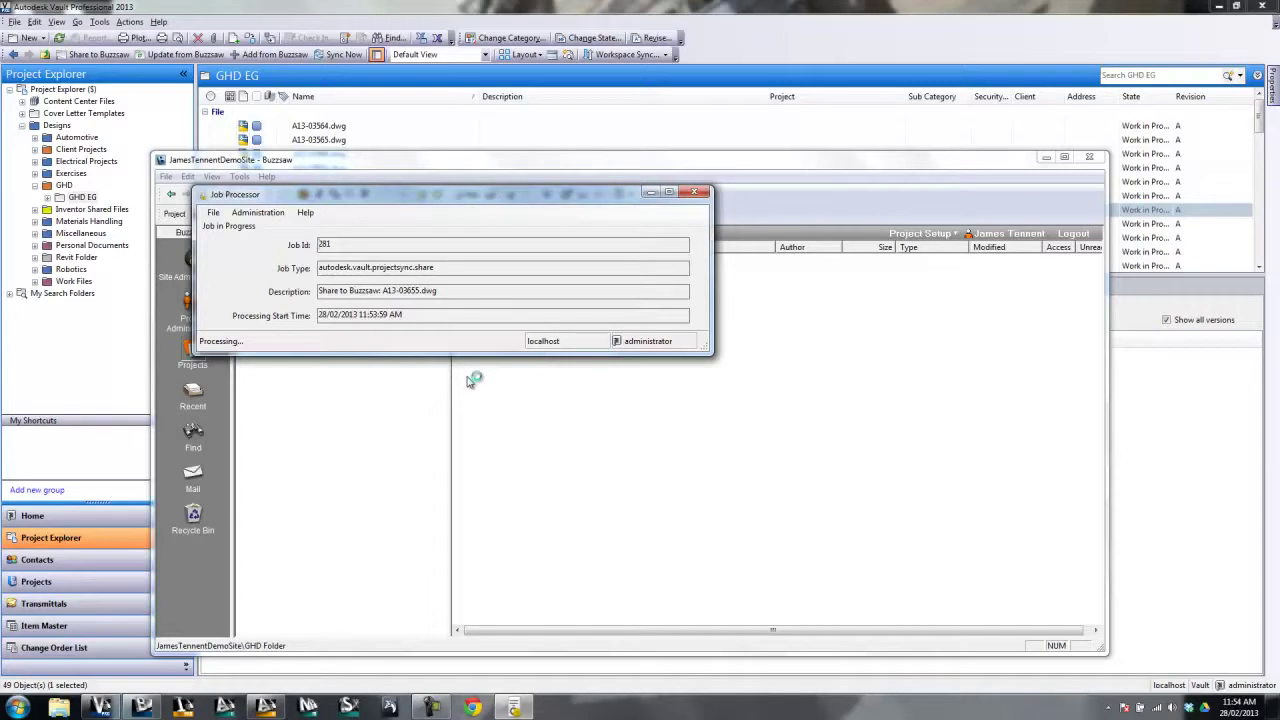
pyautogui.click(651, 192)
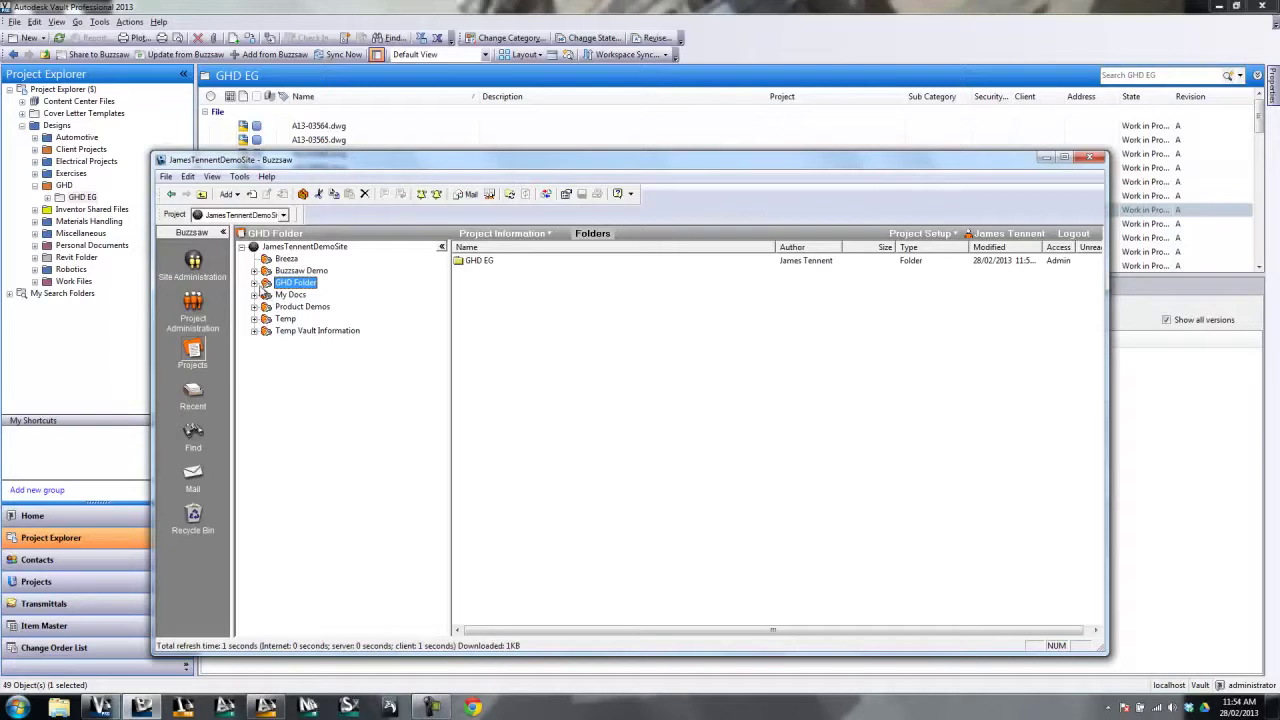
pyautogui.click(254, 283)
pyautogui.click(282, 298)
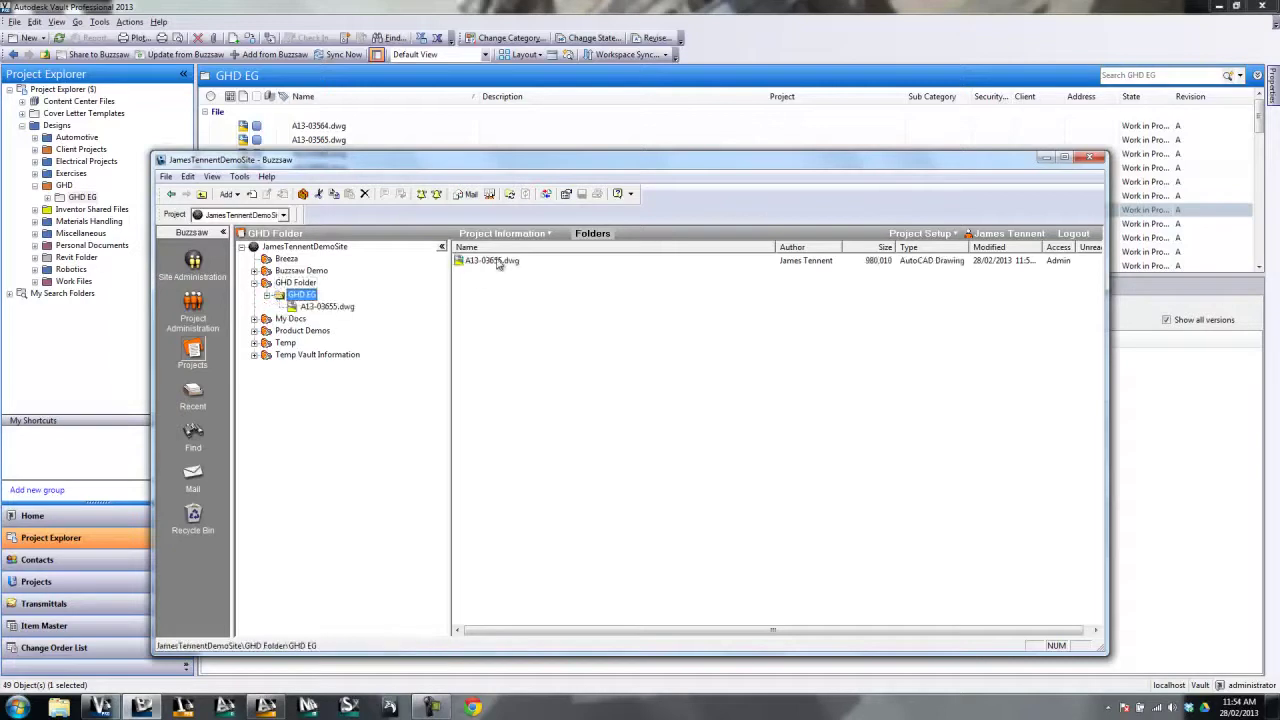
# Review the general properties of the shared A13-03655.dwg and view the drawing in Buzzsaw's viewer
pyautogui.click(322, 307)
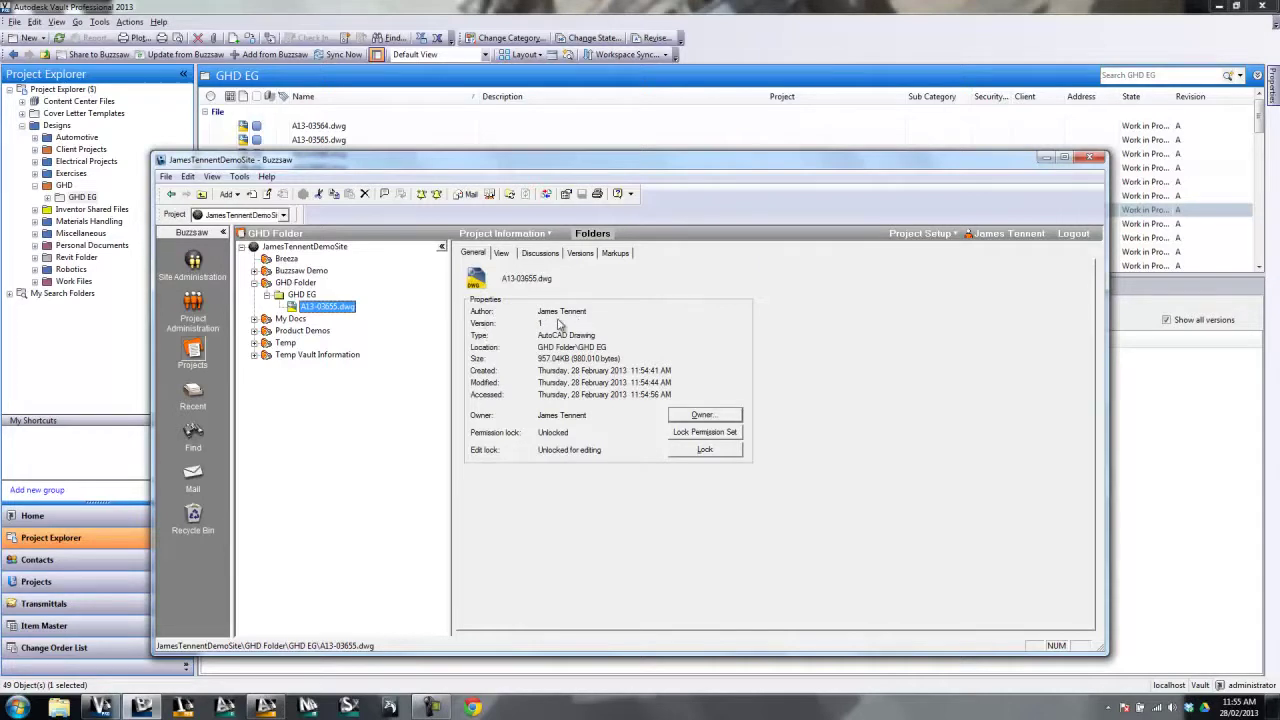
pyautogui.click(501, 254)
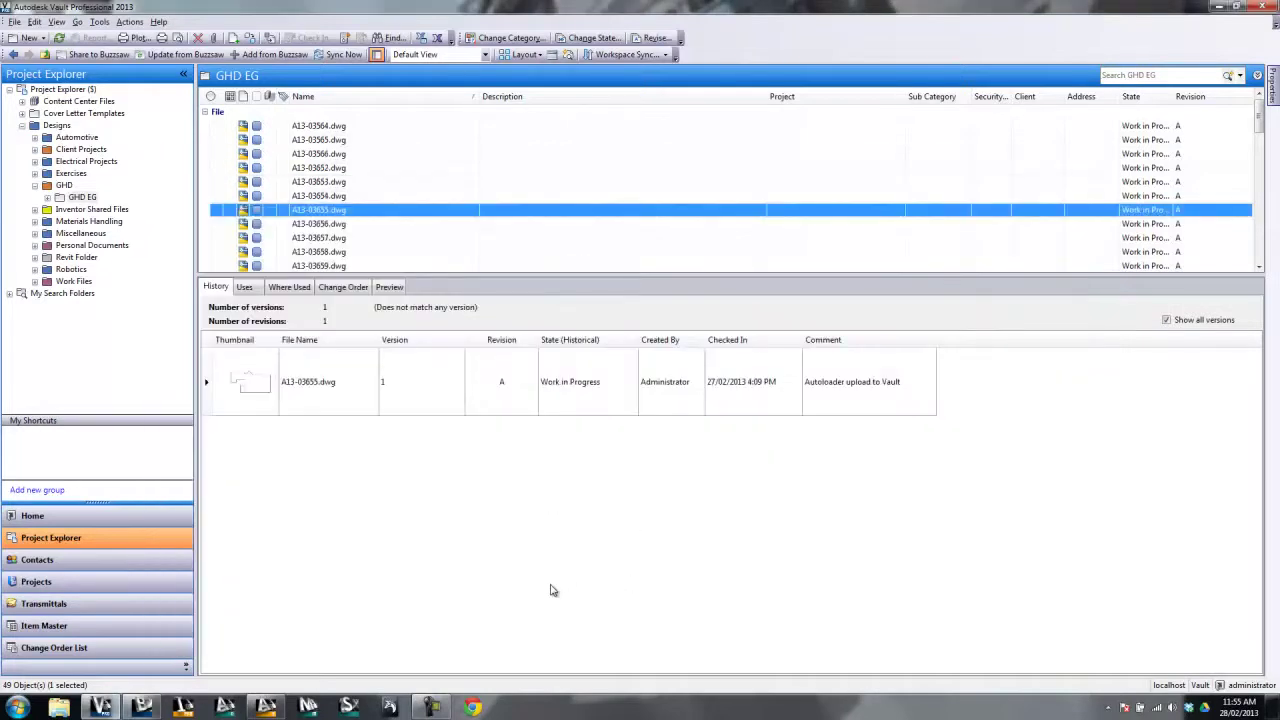
pyautogui.click(146, 707)
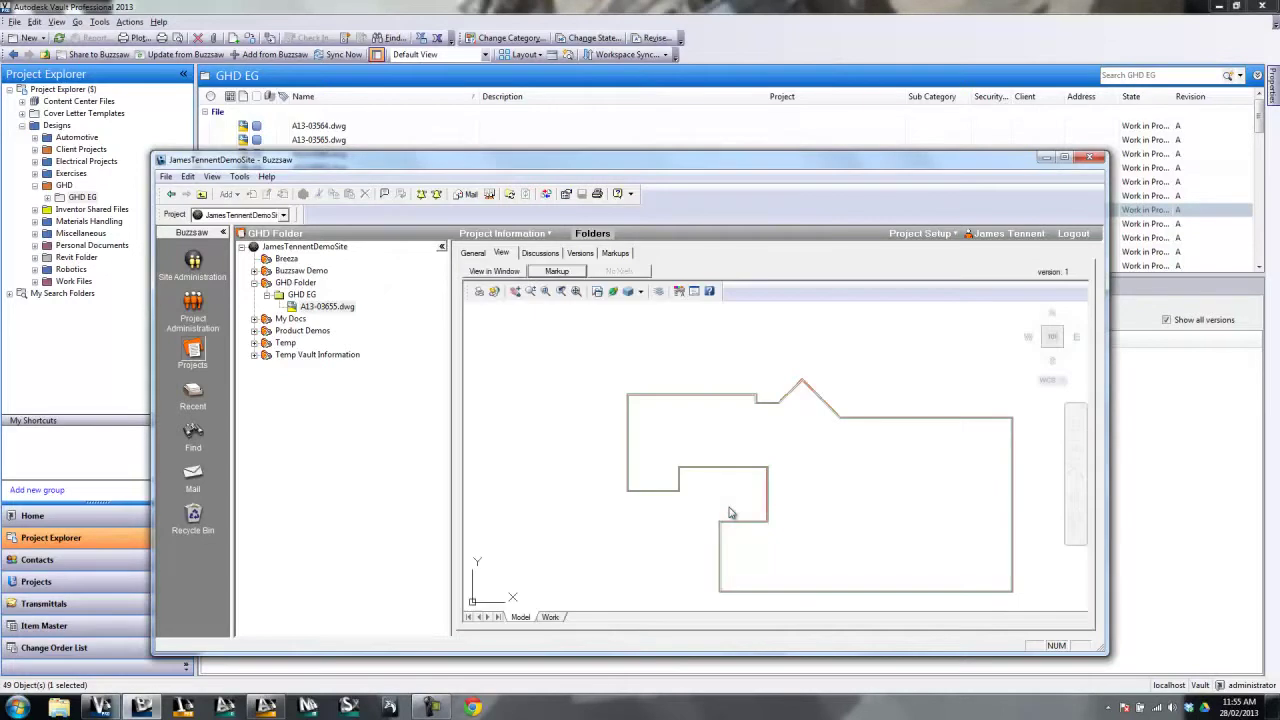
pyautogui.moveTo(826, 486); pyautogui.dragTo(766, 451, button='middle')
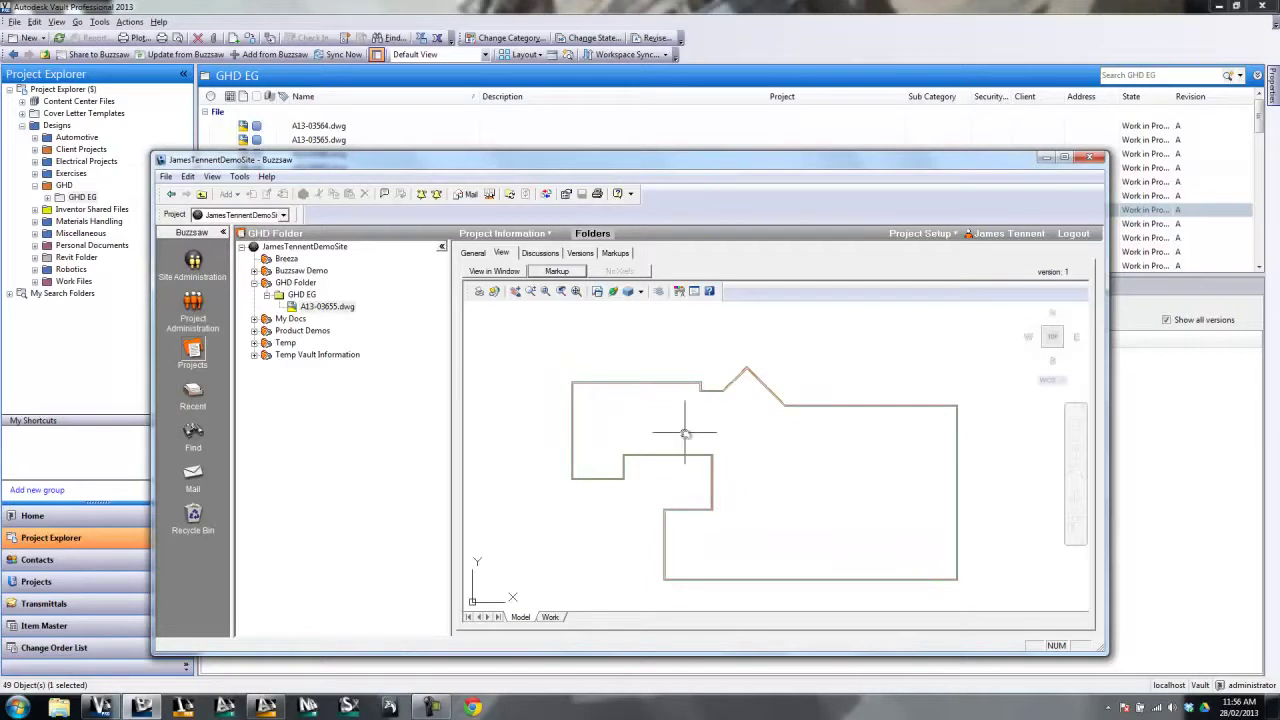
# Review the discussions and the version history of A13-03655.dwg, checking the comment option and version 1
pyautogui.click(540, 253)
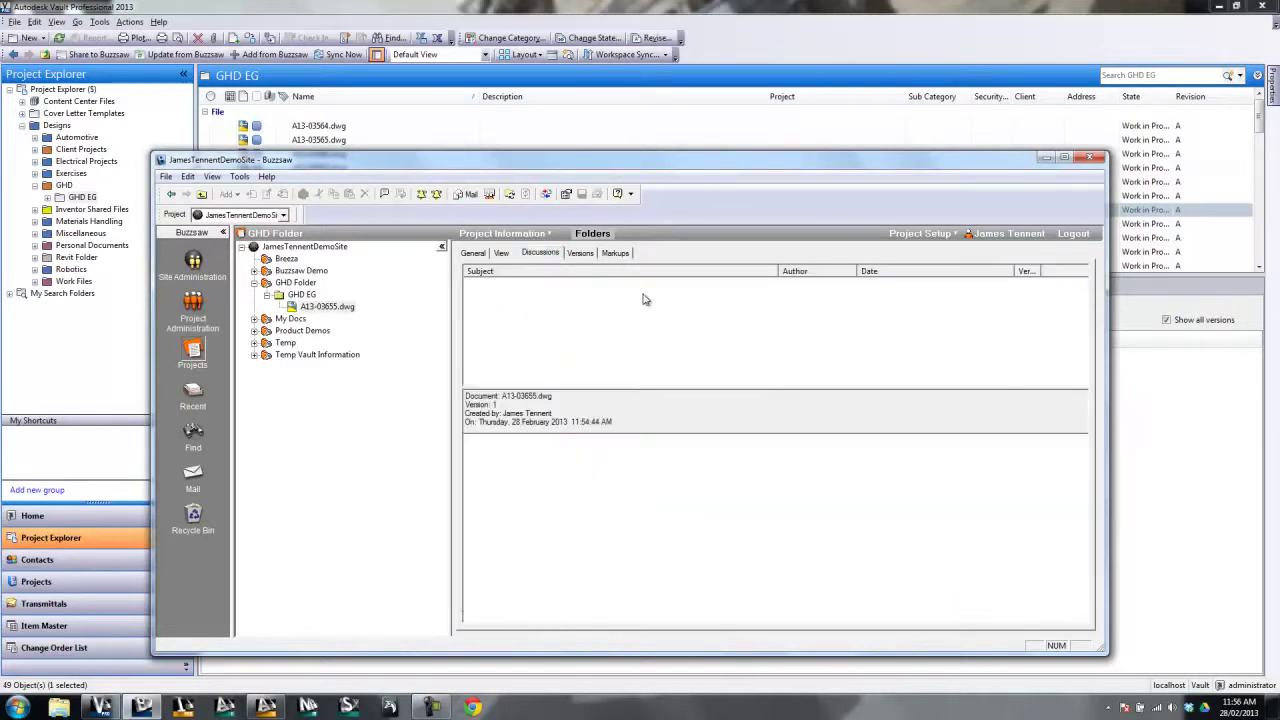
pyautogui.rightClick(560, 300)
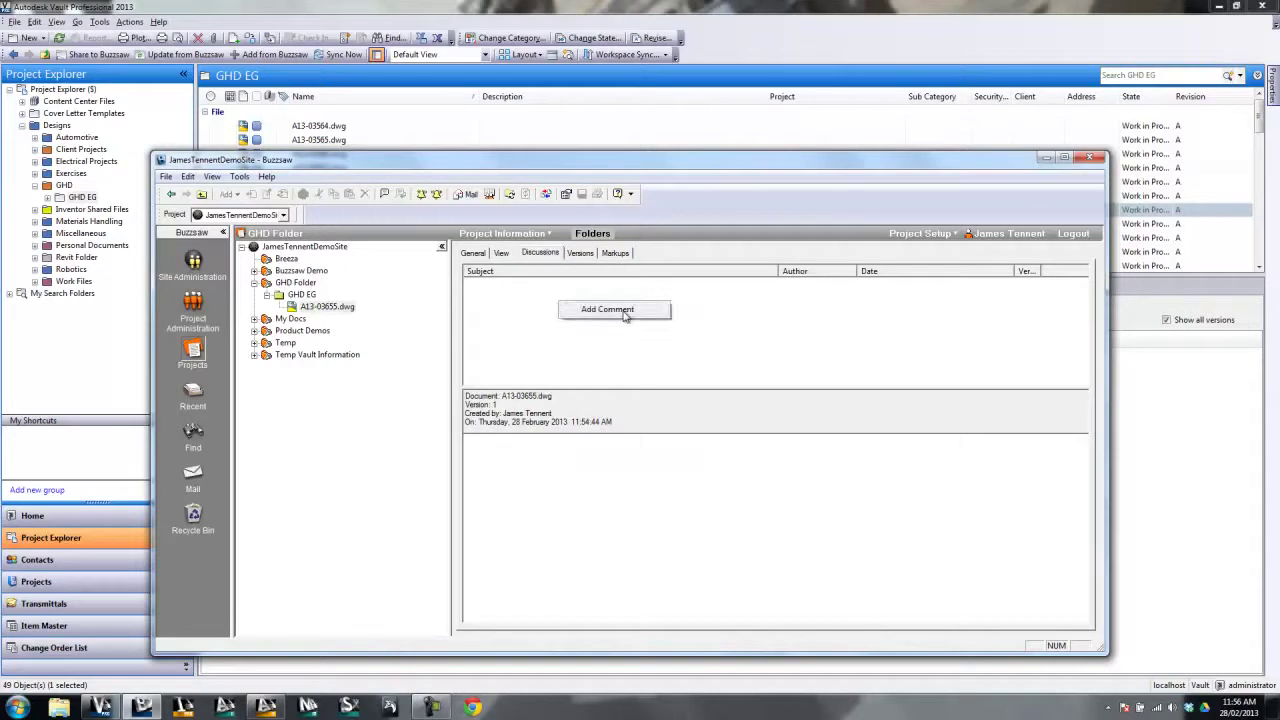
pyautogui.click(516, 343)
pyautogui.click(582, 253)
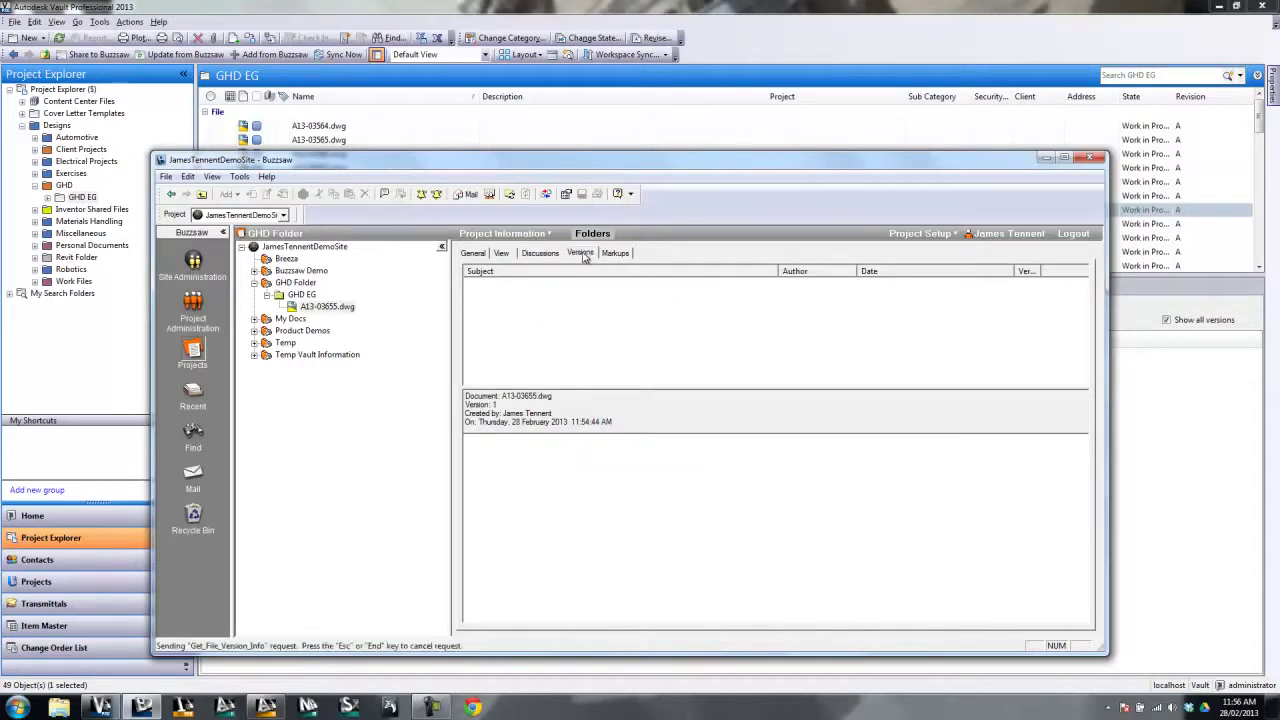
pyautogui.click(540, 305)
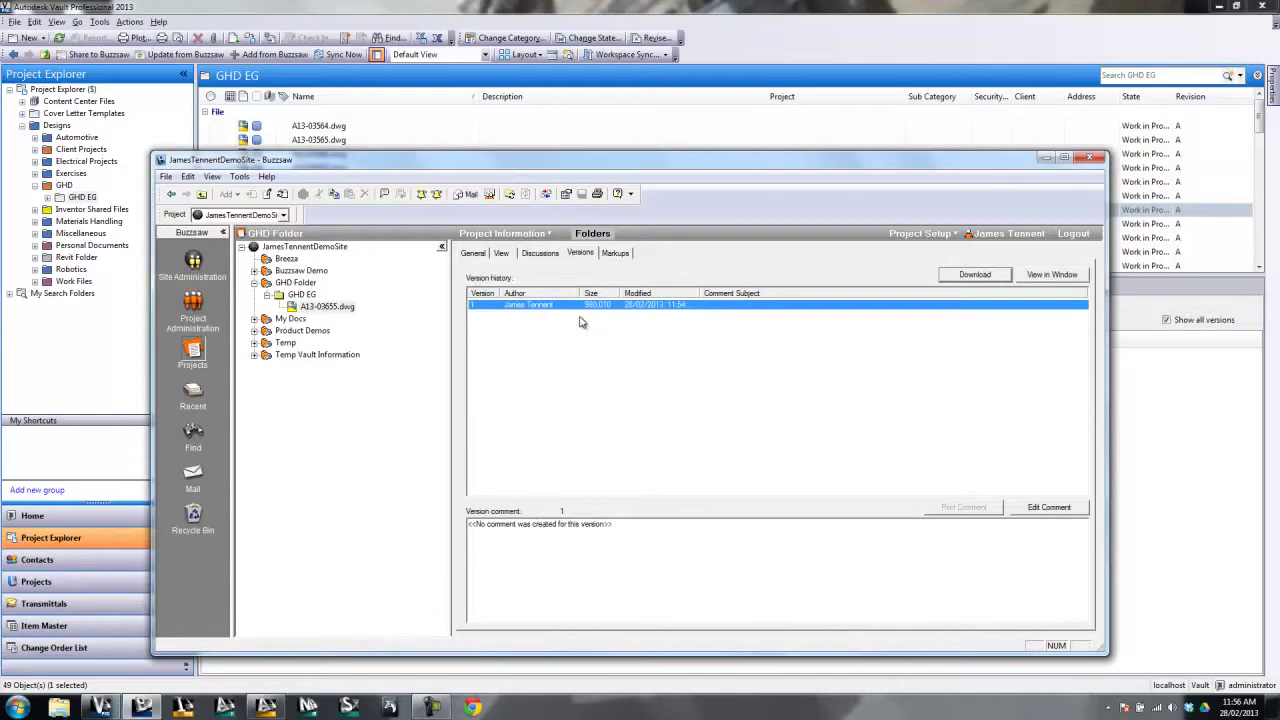
# View the markups of A13-03655.dwg without publishing to DWF, and return to its general properties
pyautogui.click(616, 253)
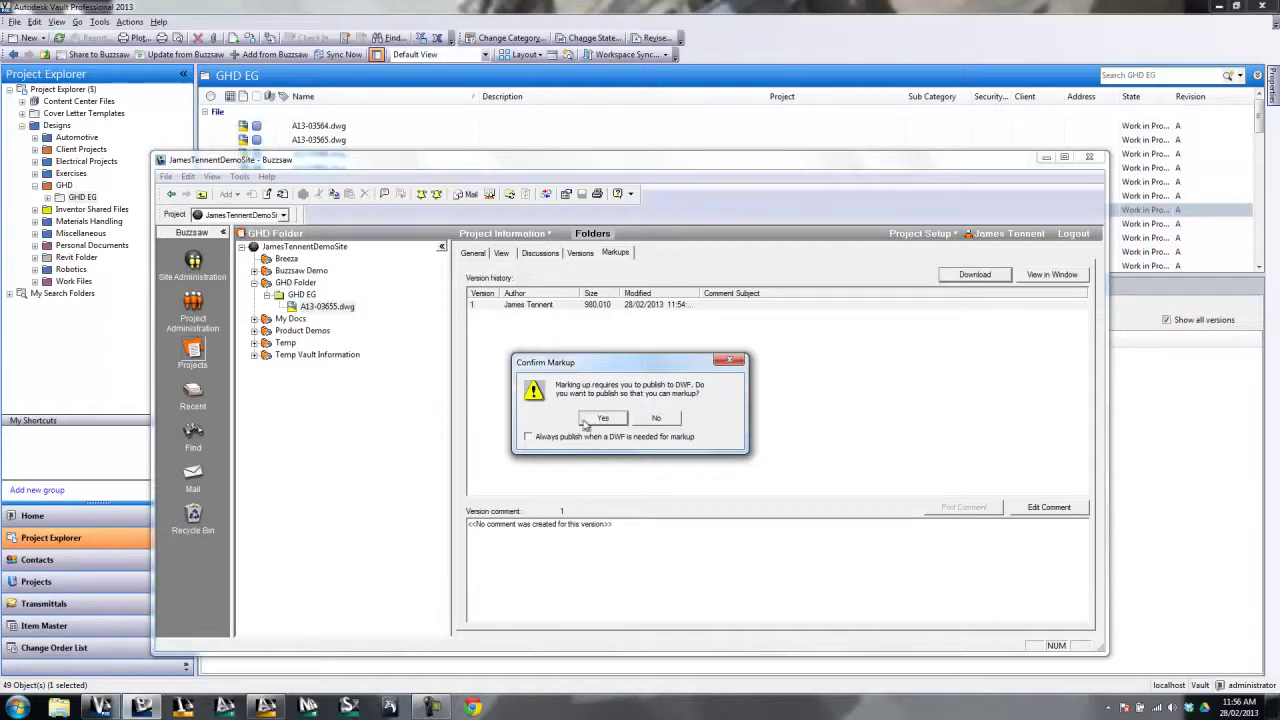
pyautogui.click(739, 364)
pyautogui.click(488, 256)
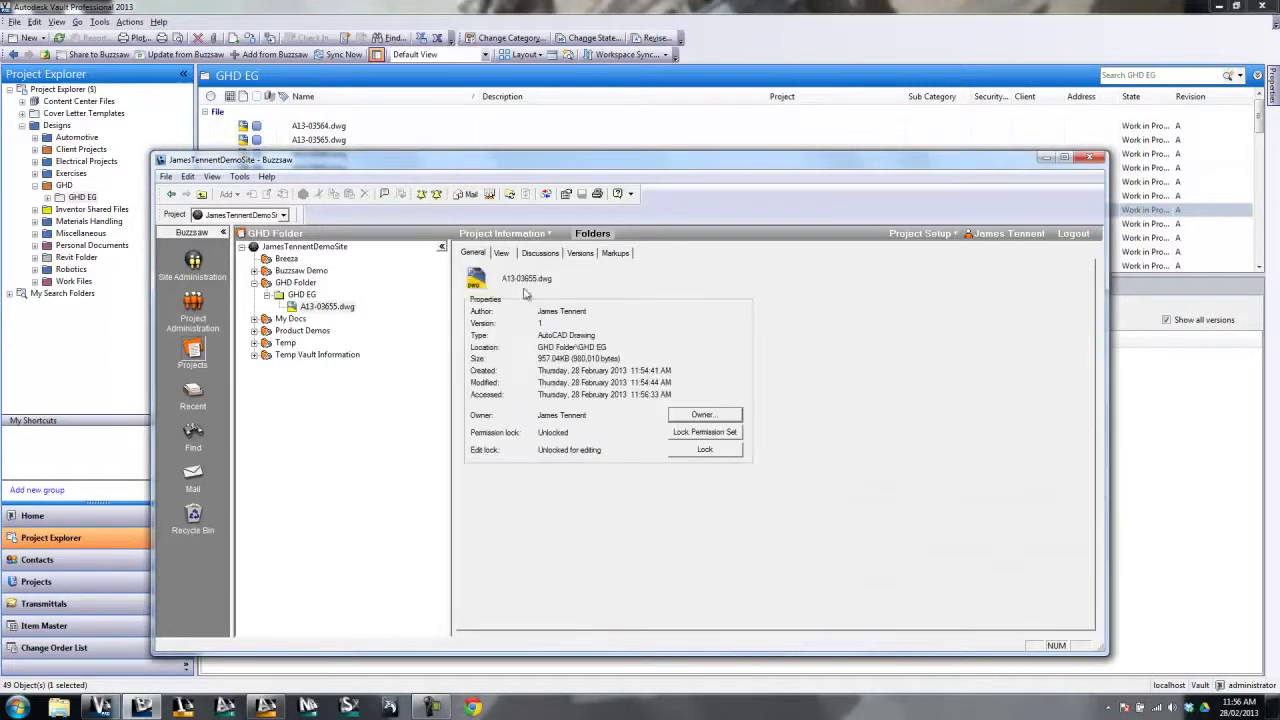
pyautogui.click(612, 254)
pyautogui.click(660, 418)
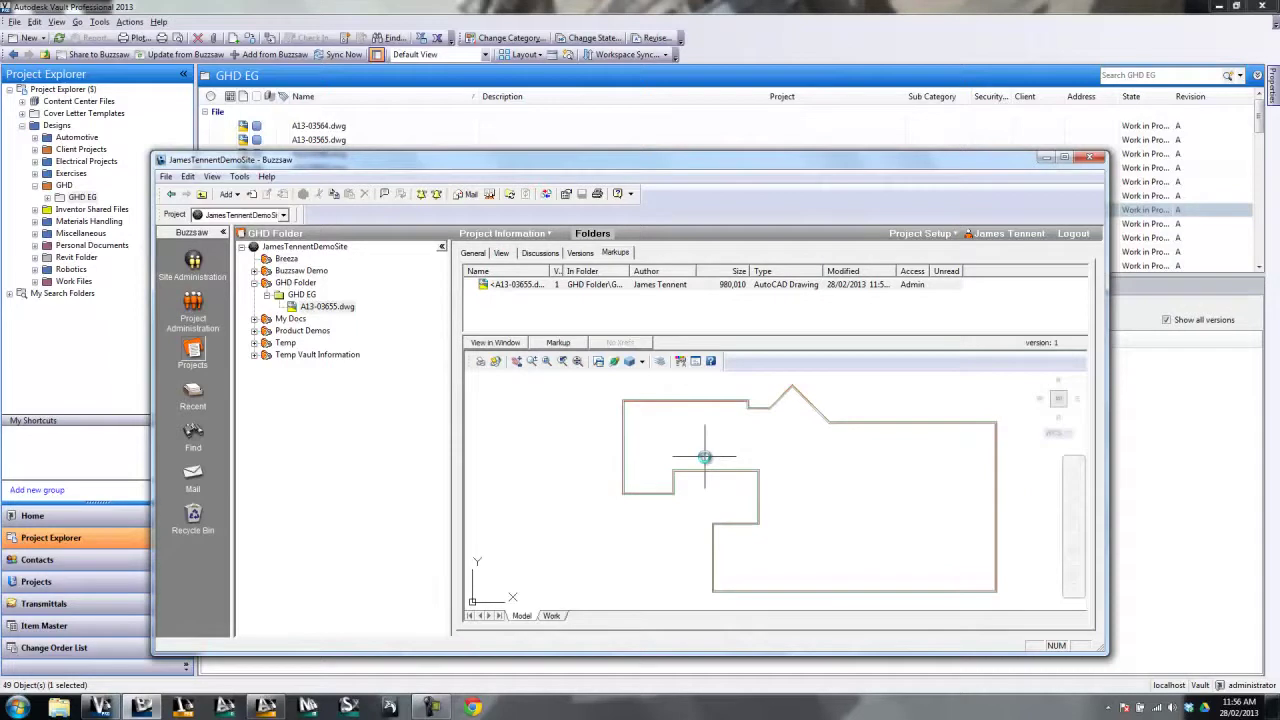
pyautogui.click(476, 254)
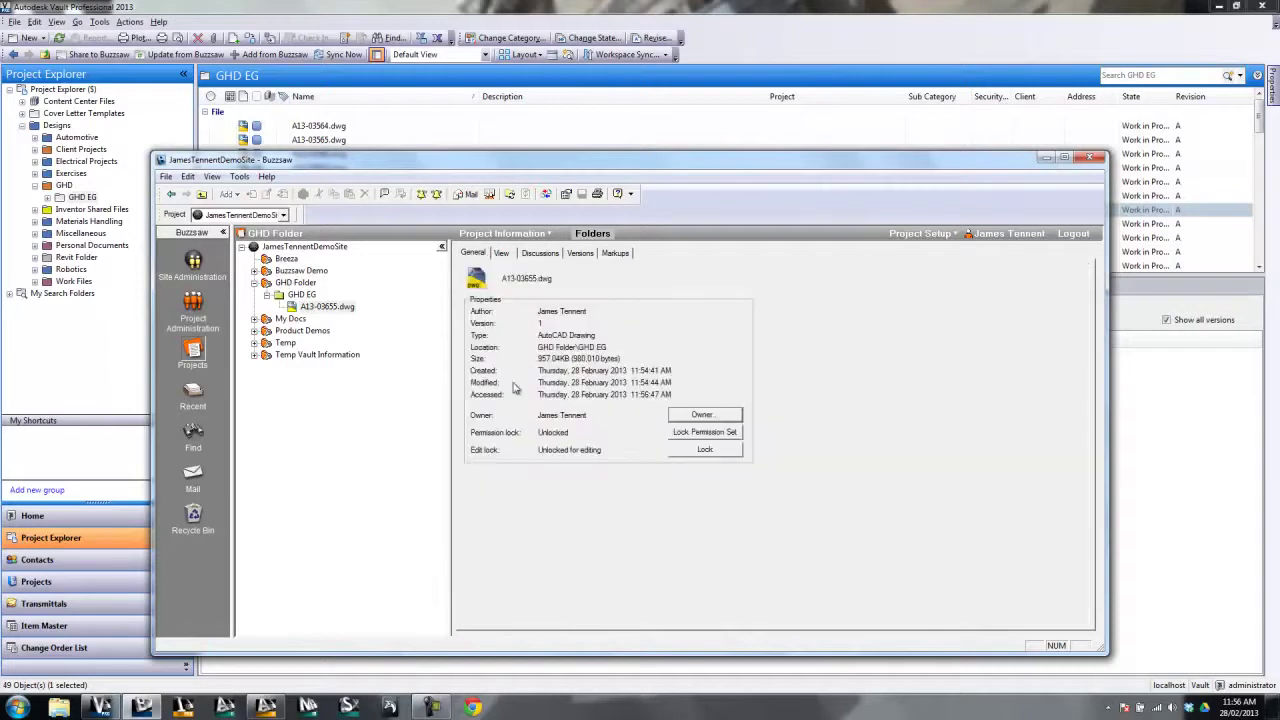
# Open A13-03655.dwg for editing from the GHD EG folder, saving it to the Desktop and choosing to select external references to download
pyautogui.click(320, 307)
pyautogui.rightClick(306, 306)
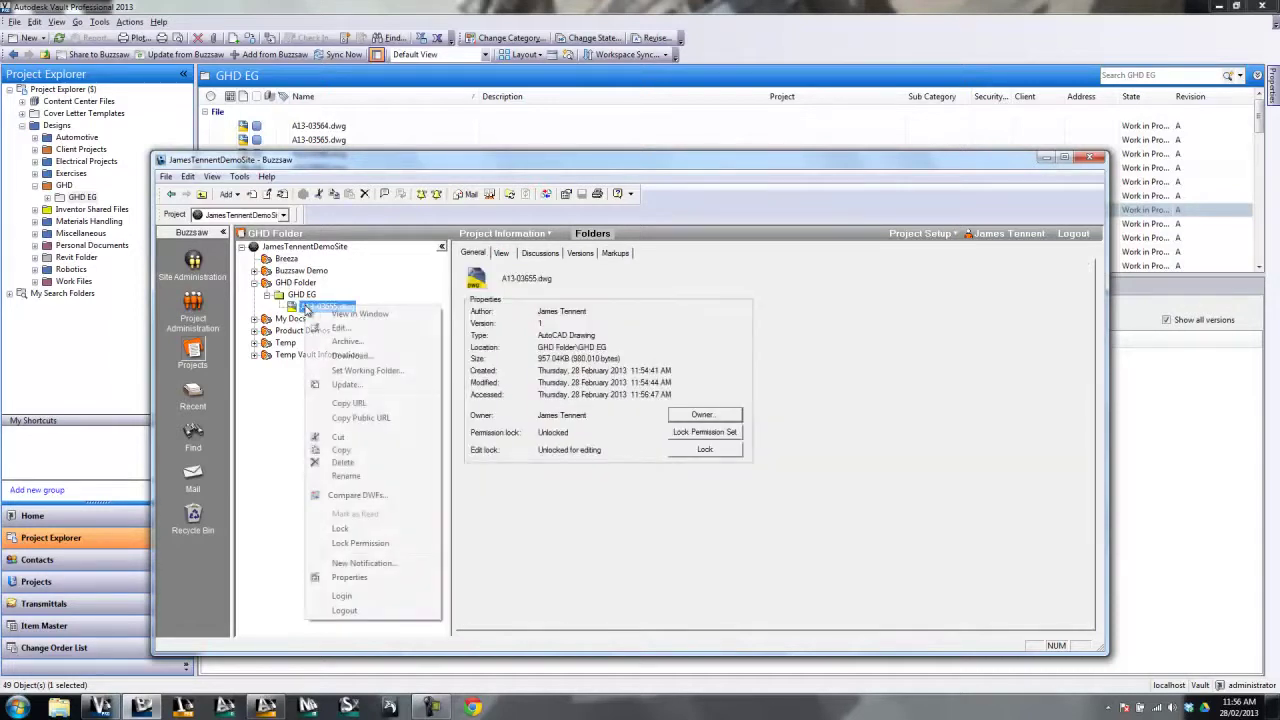
pyautogui.click(342, 329)
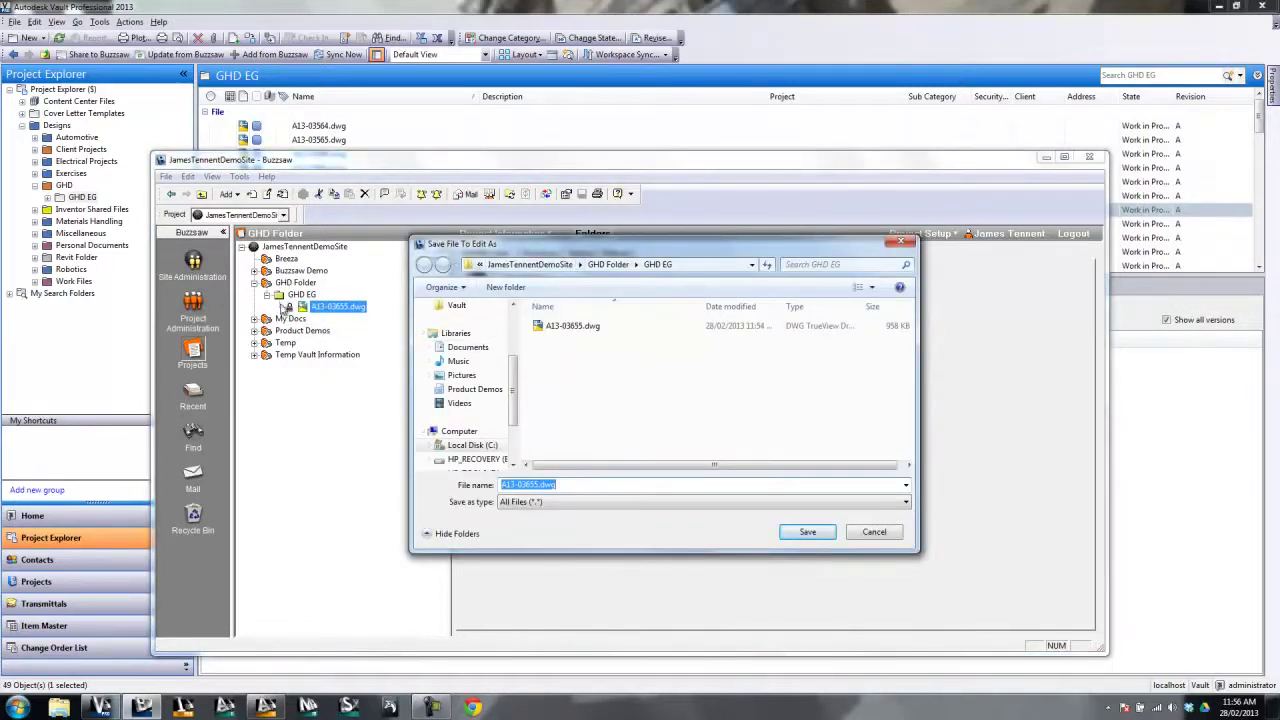
pyautogui.moveTo(514, 402); pyautogui.dragTo(513, 350)
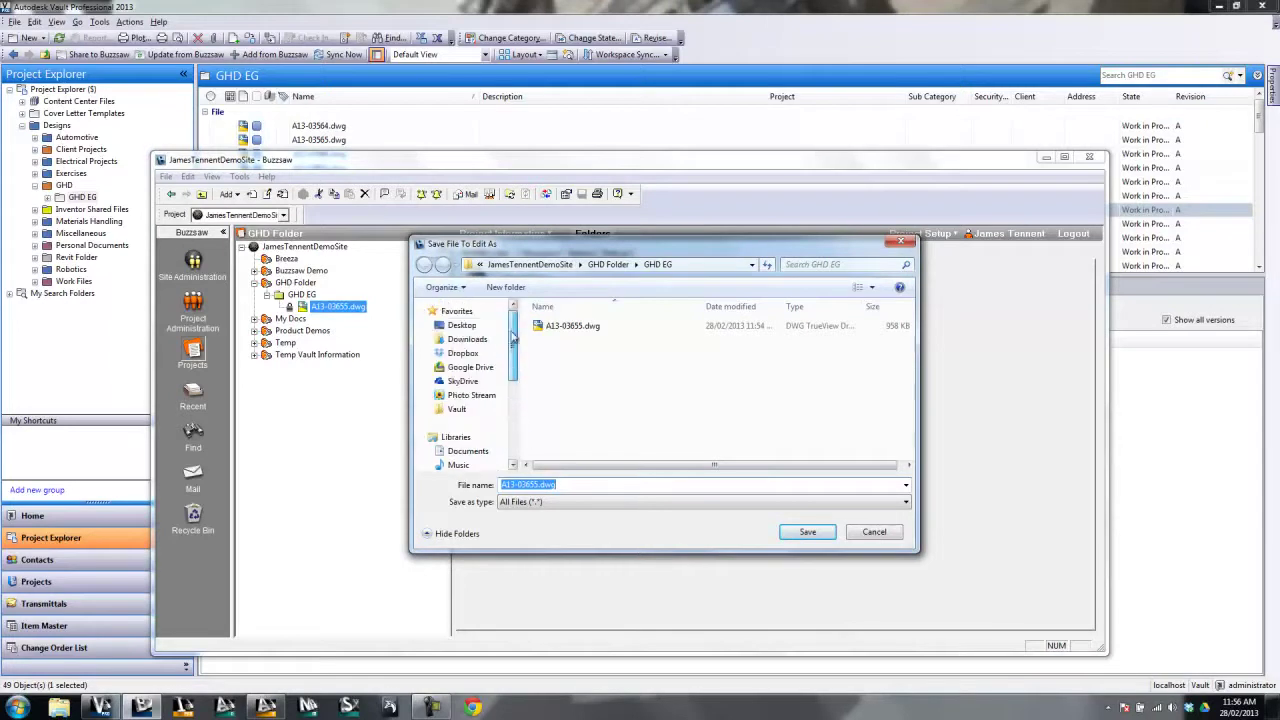
pyautogui.click(461, 325)
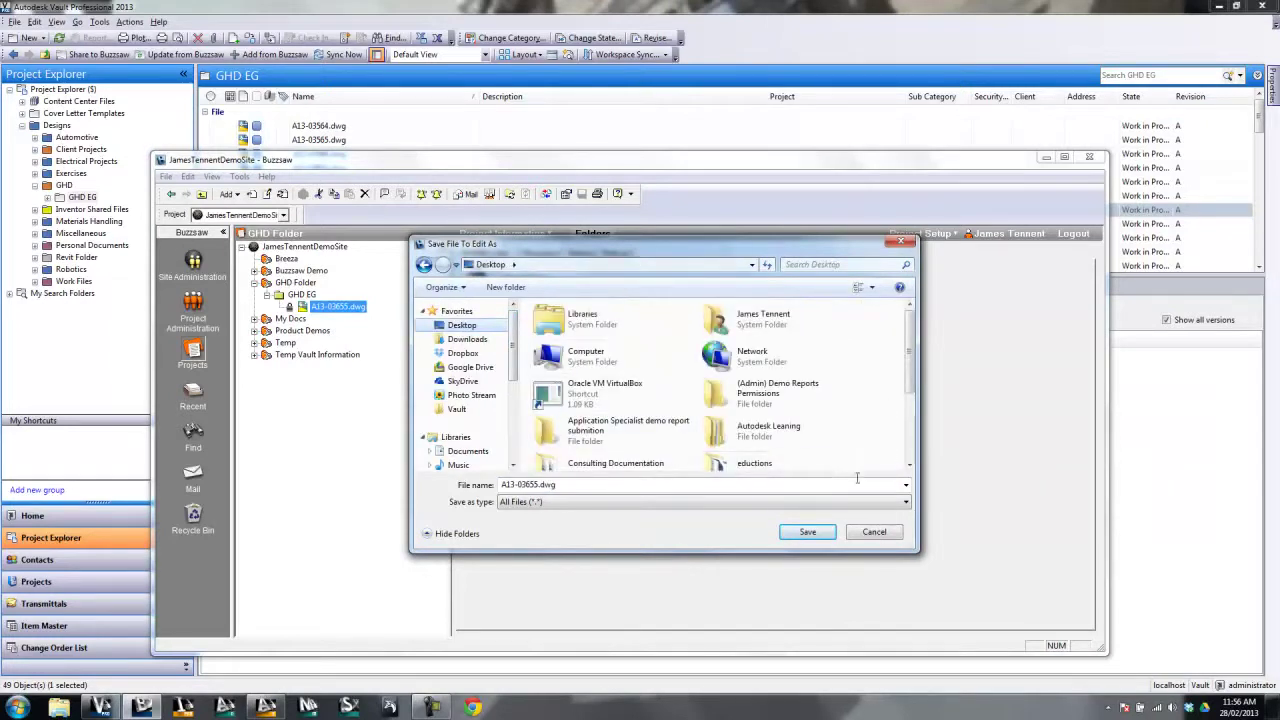
pyautogui.click(824, 534)
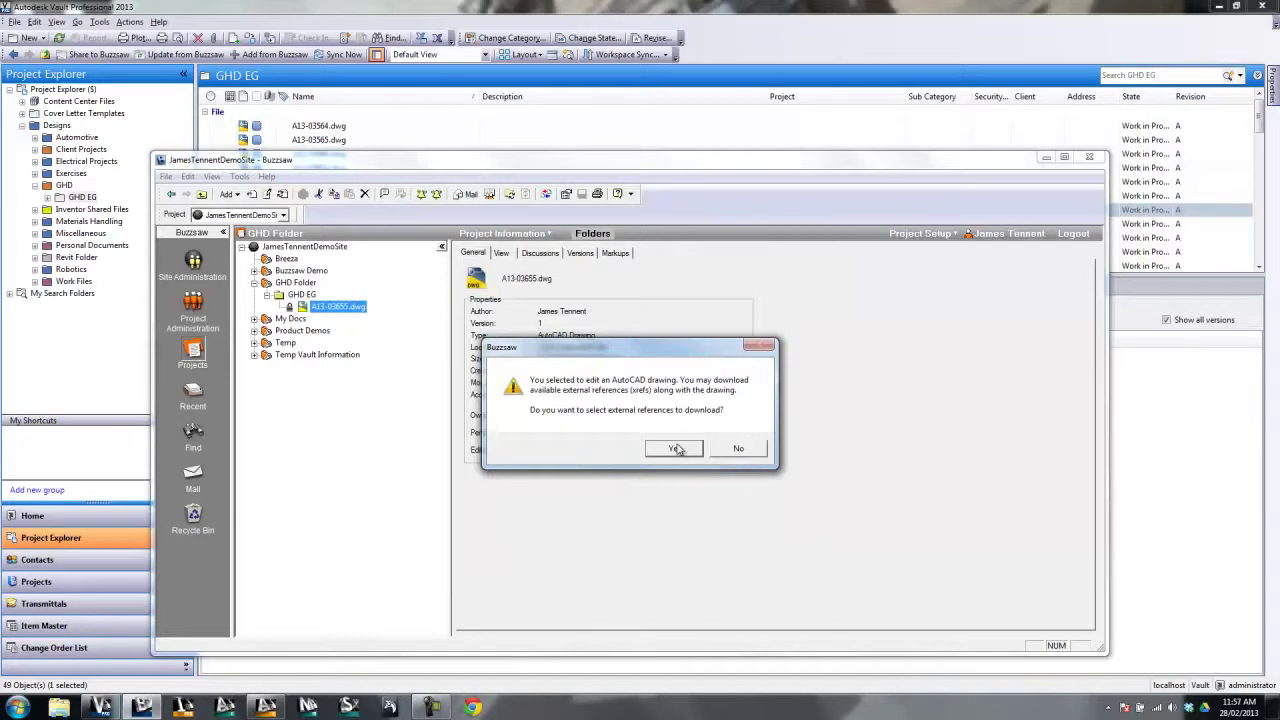
pyautogui.click(677, 449)
pyautogui.click(684, 412)
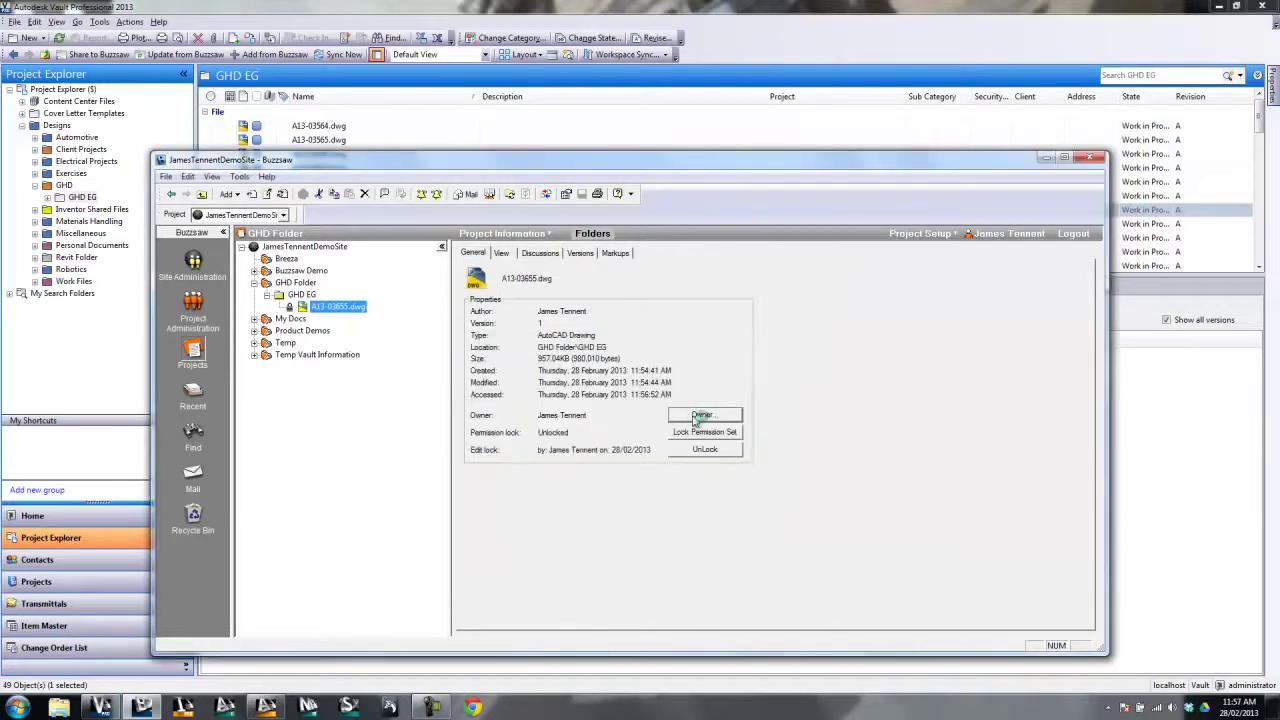
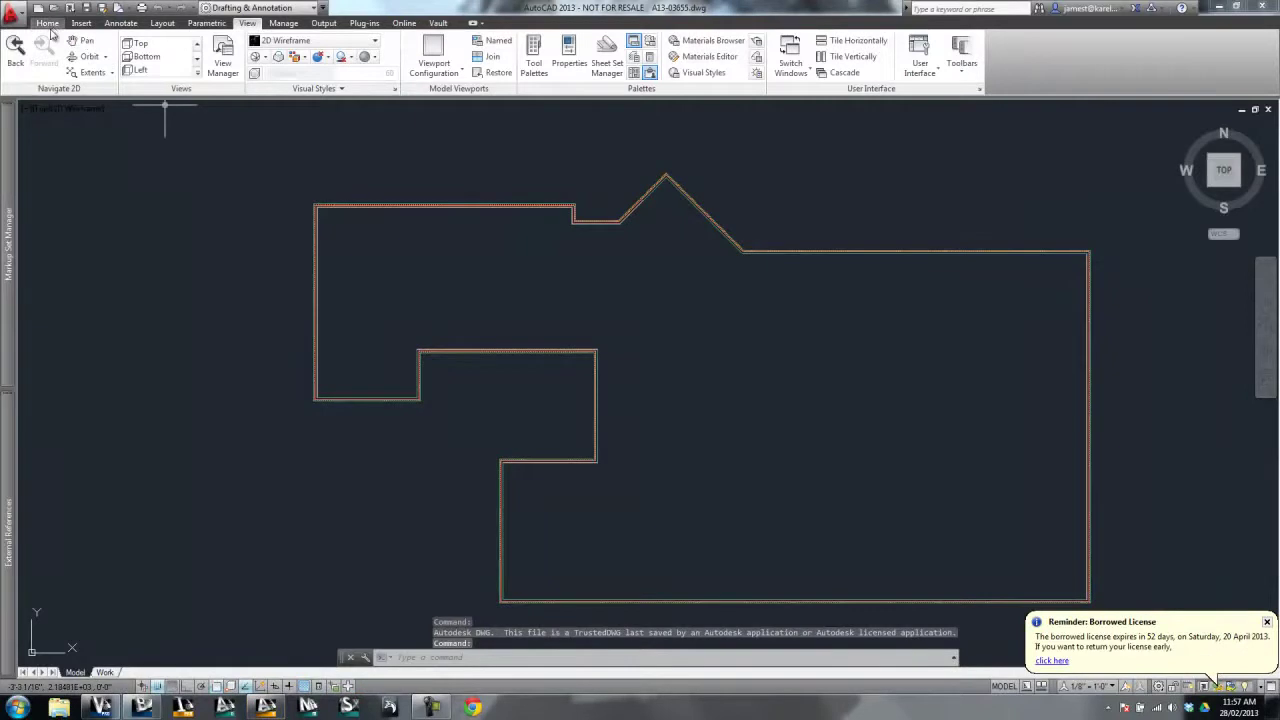
# Draw three connected line segments around the left side of the building outline in AutoCAD, and save and close the drawing
pyautogui.click(15, 52)
pyautogui.click(334, 155)
pyautogui.click(228, 242)
pyautogui.click(231, 402)
pyautogui.click(323, 544)
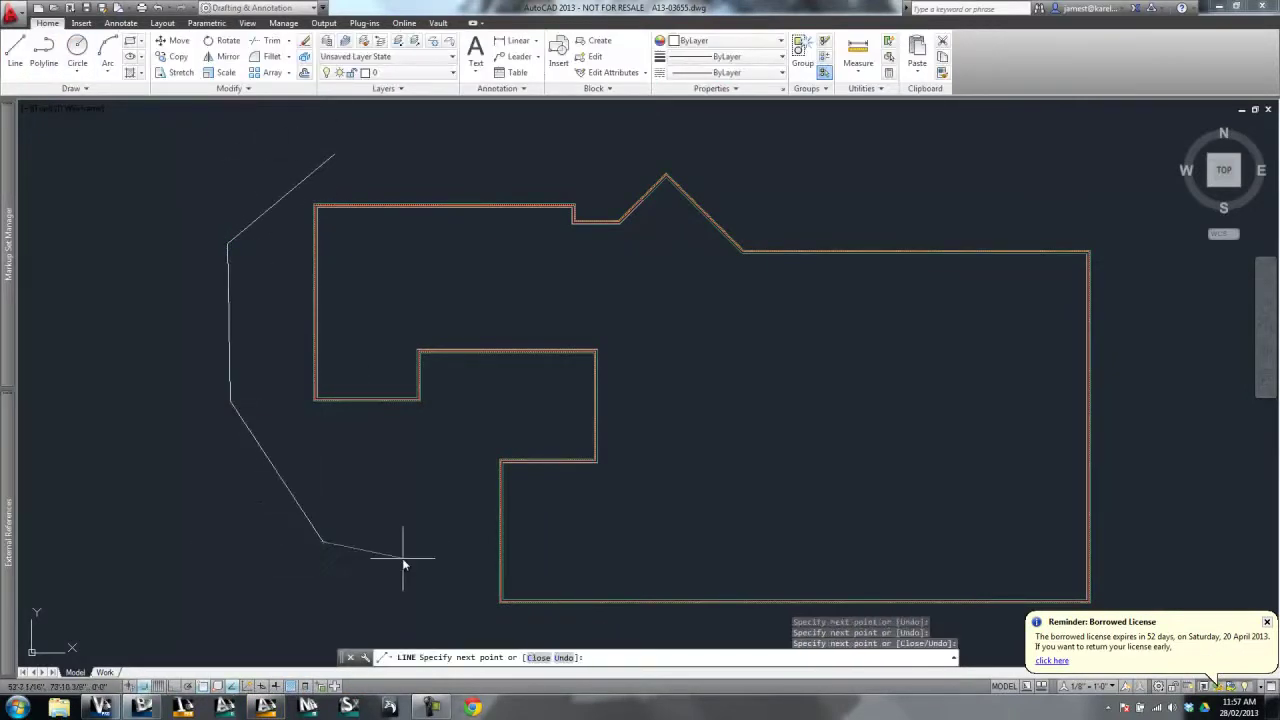
pyautogui.press('Return')
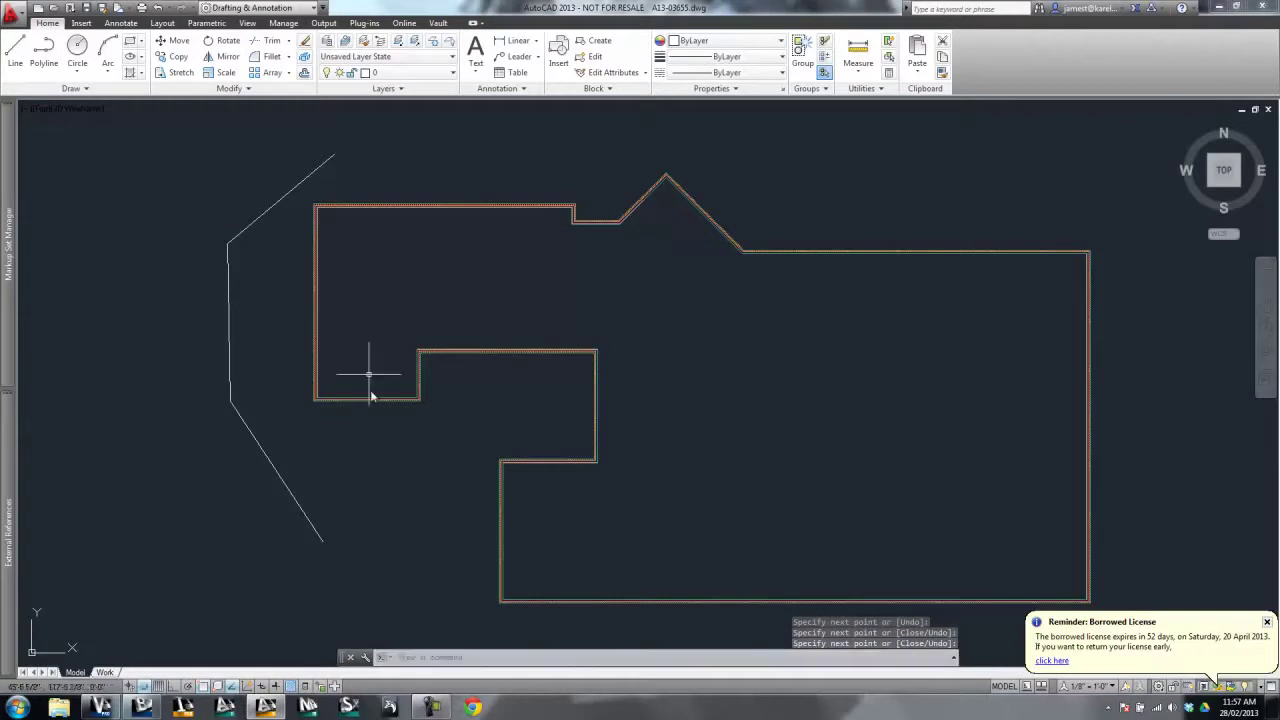
pyautogui.click(86, 8)
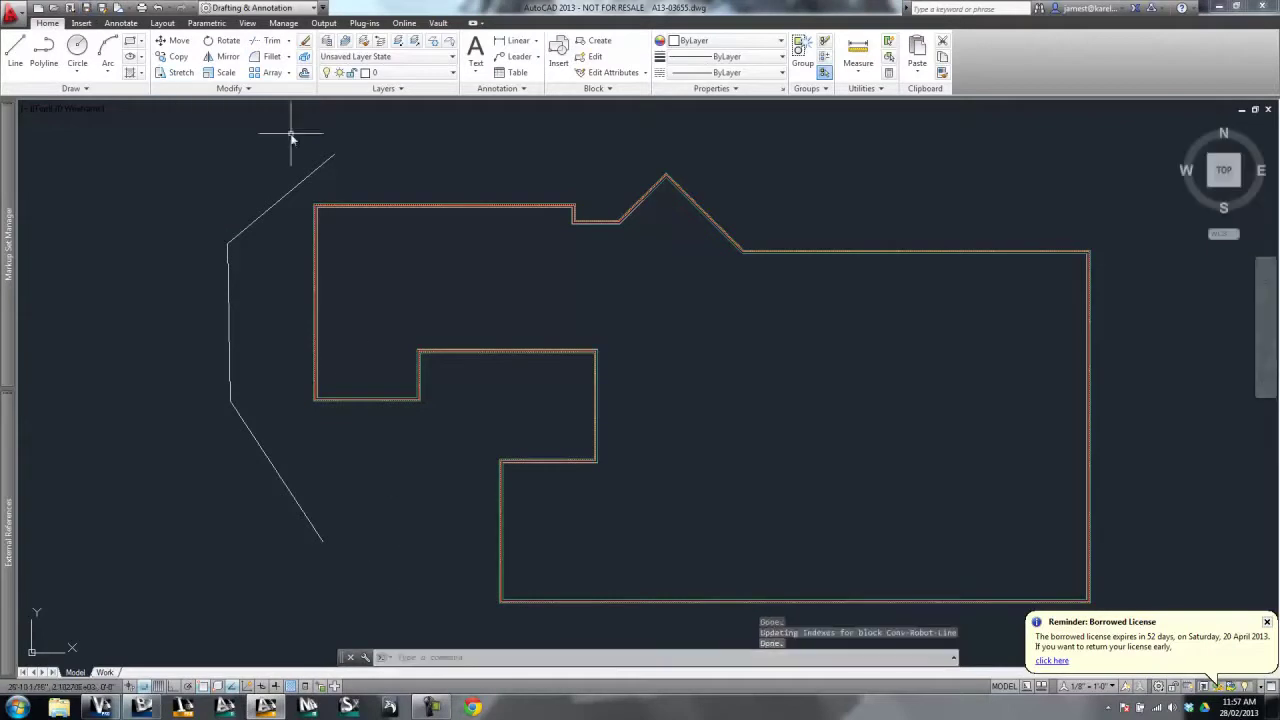
pyautogui.click(1268, 110)
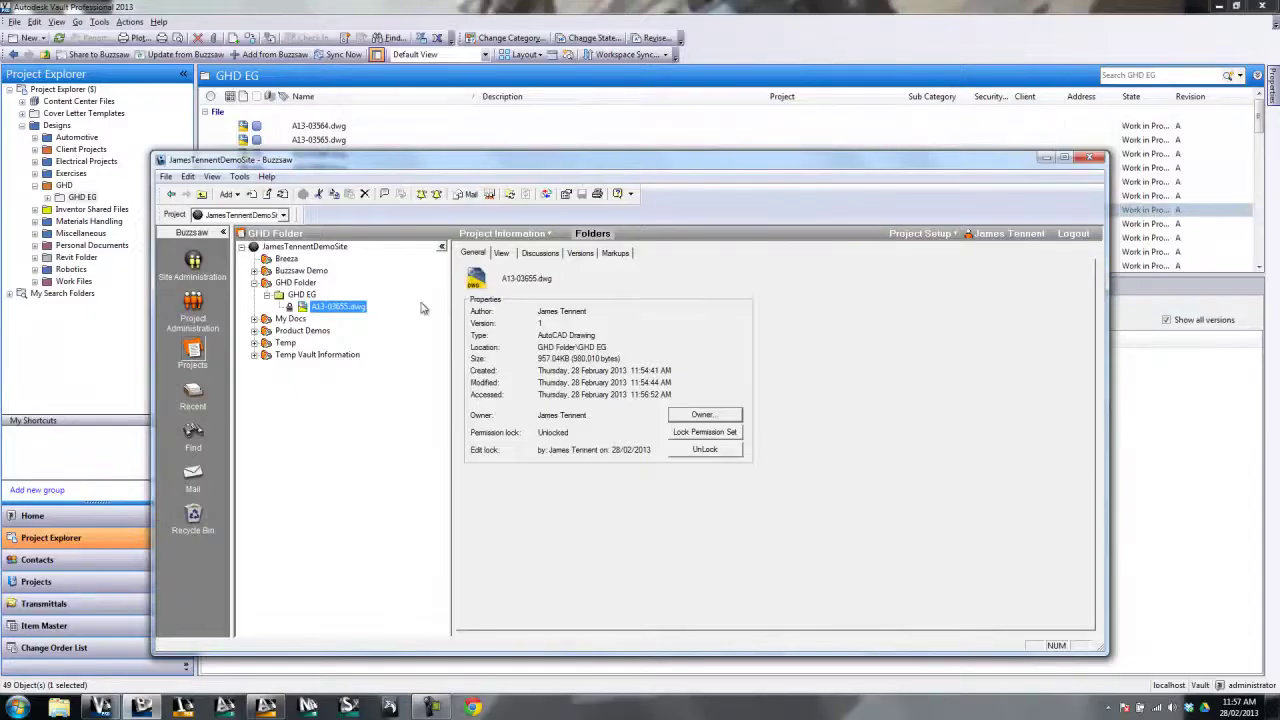
# Start updating A13-03655.dwg on the Buzzsaw site and widen the file name and location columns to check the Desktop source path
pyautogui.rightClick(327, 308)
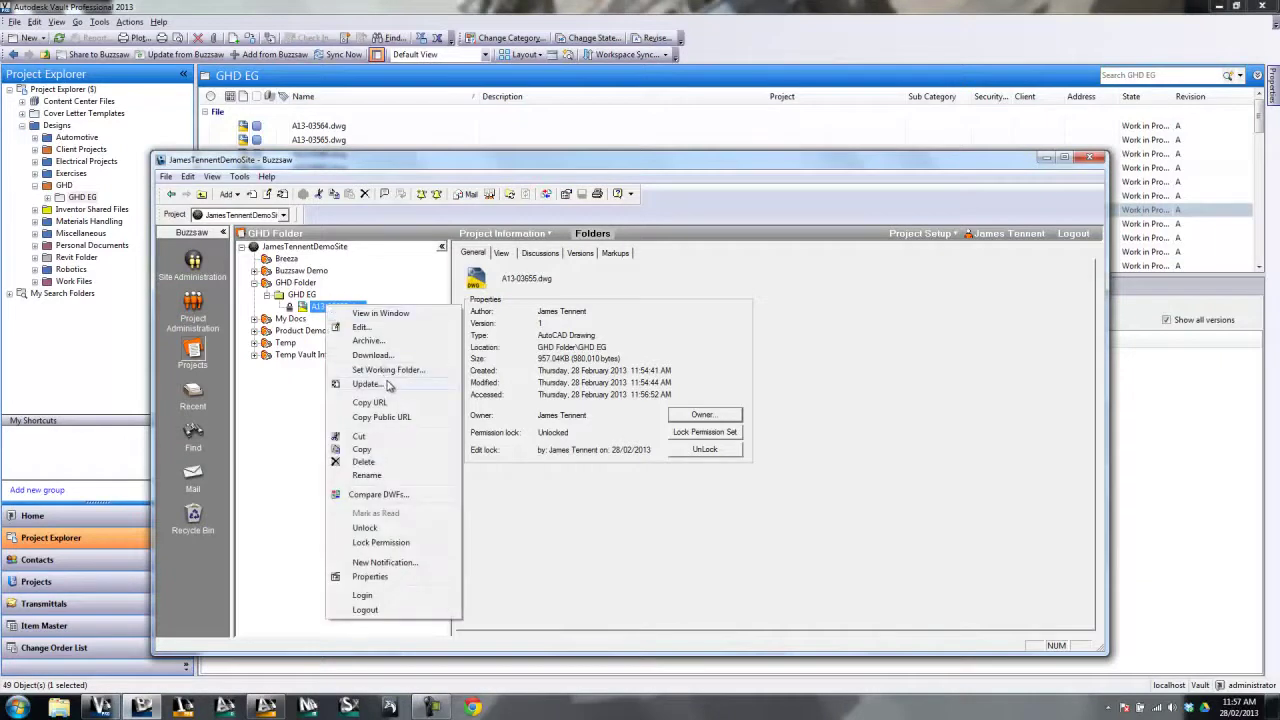
pyautogui.click(368, 384)
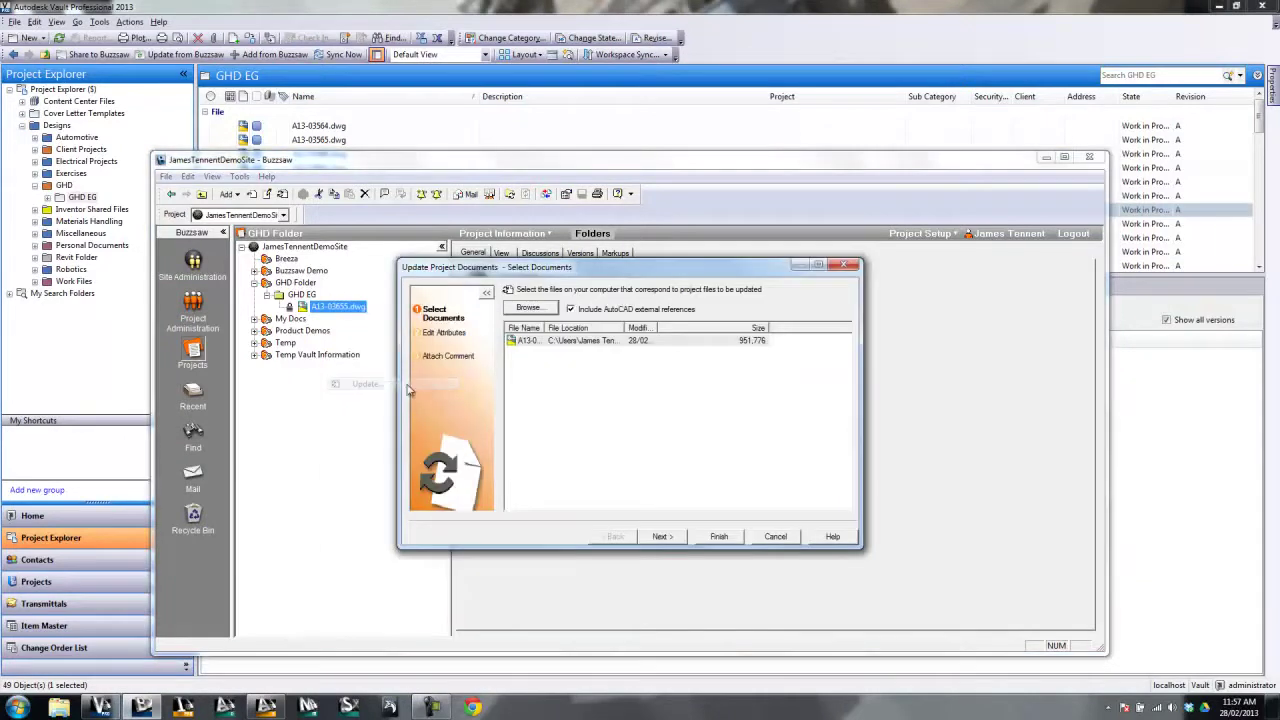
pyautogui.click(663, 537)
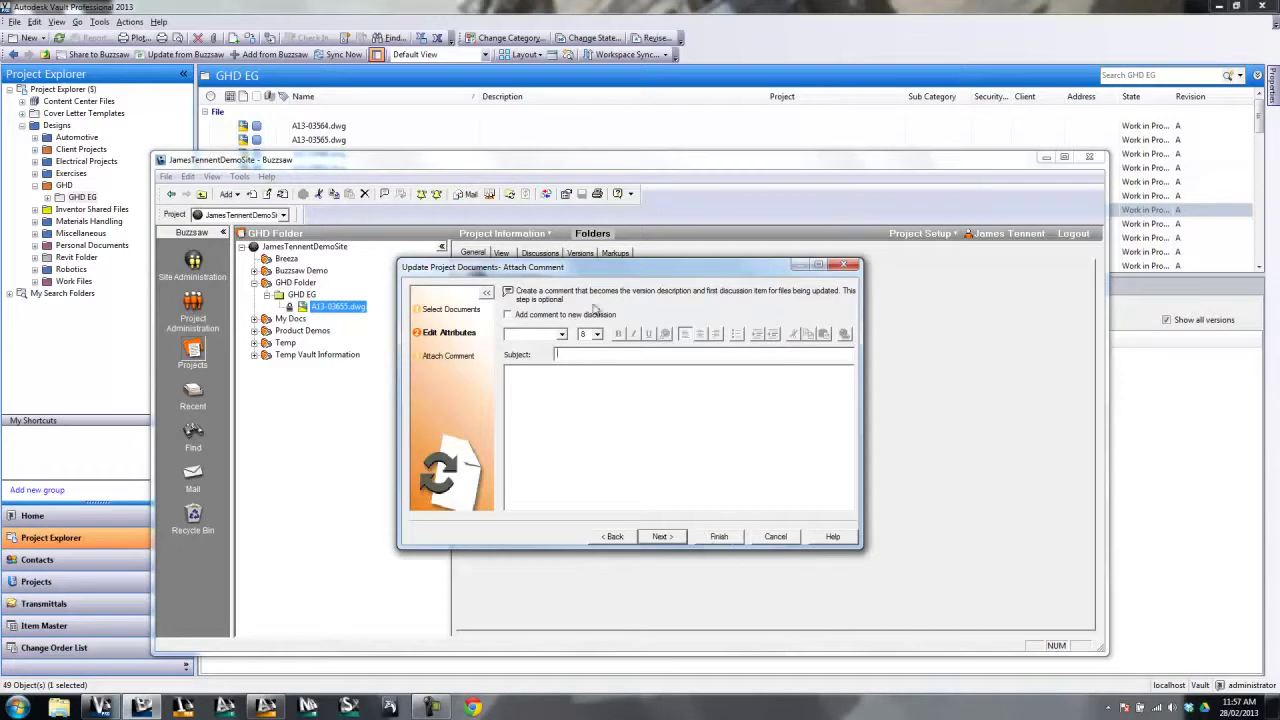
pyautogui.click(614, 539)
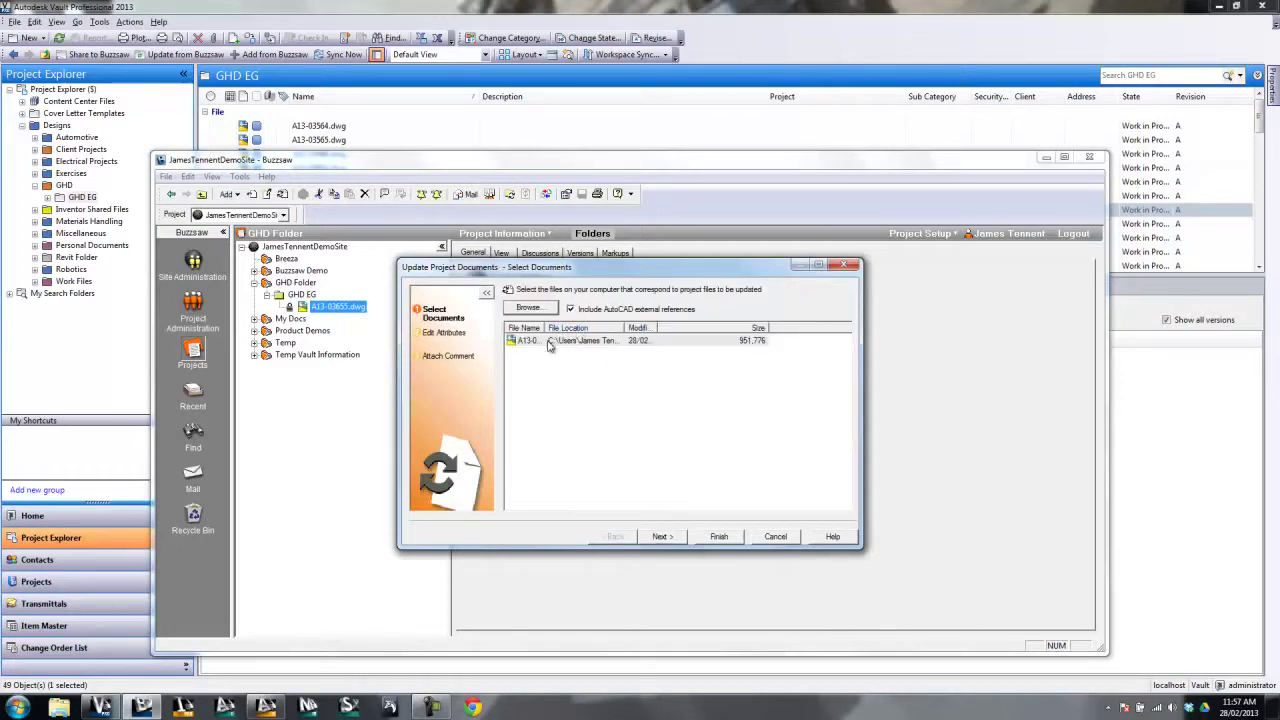
pyautogui.moveTo(546, 328); pyautogui.dragTo(578, 330)
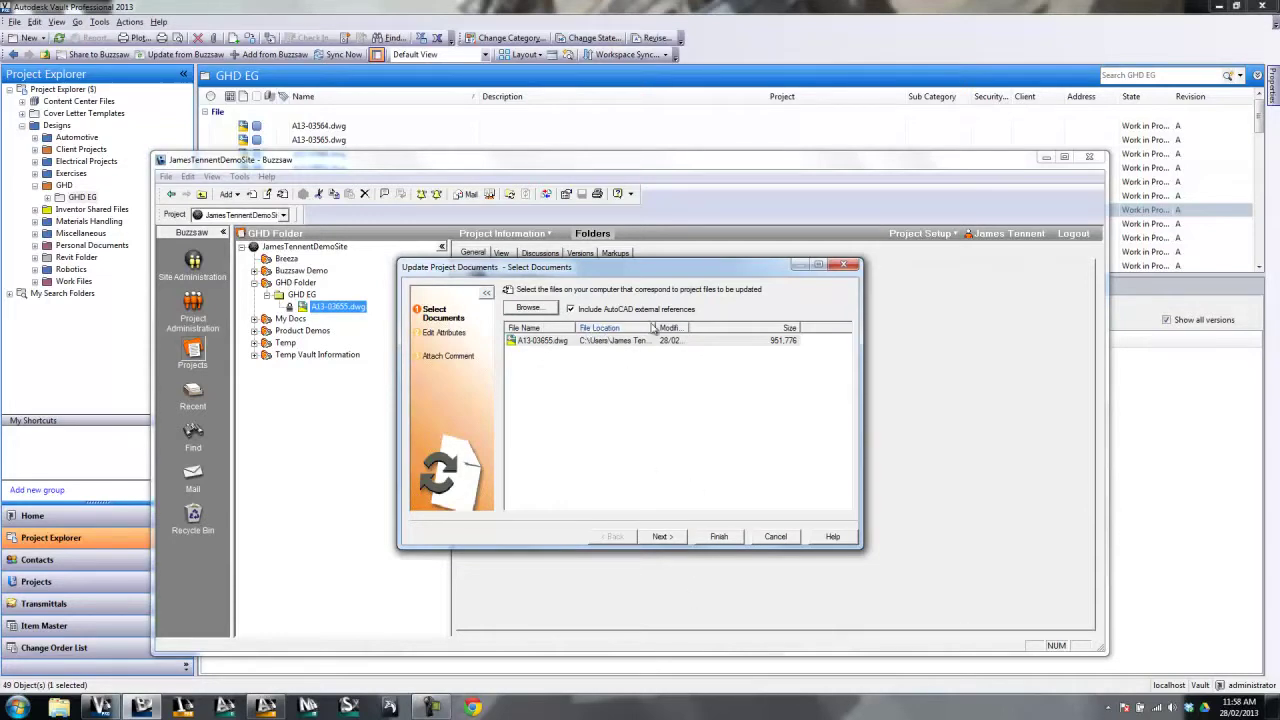
pyautogui.moveTo(656, 328); pyautogui.dragTo(760, 345)
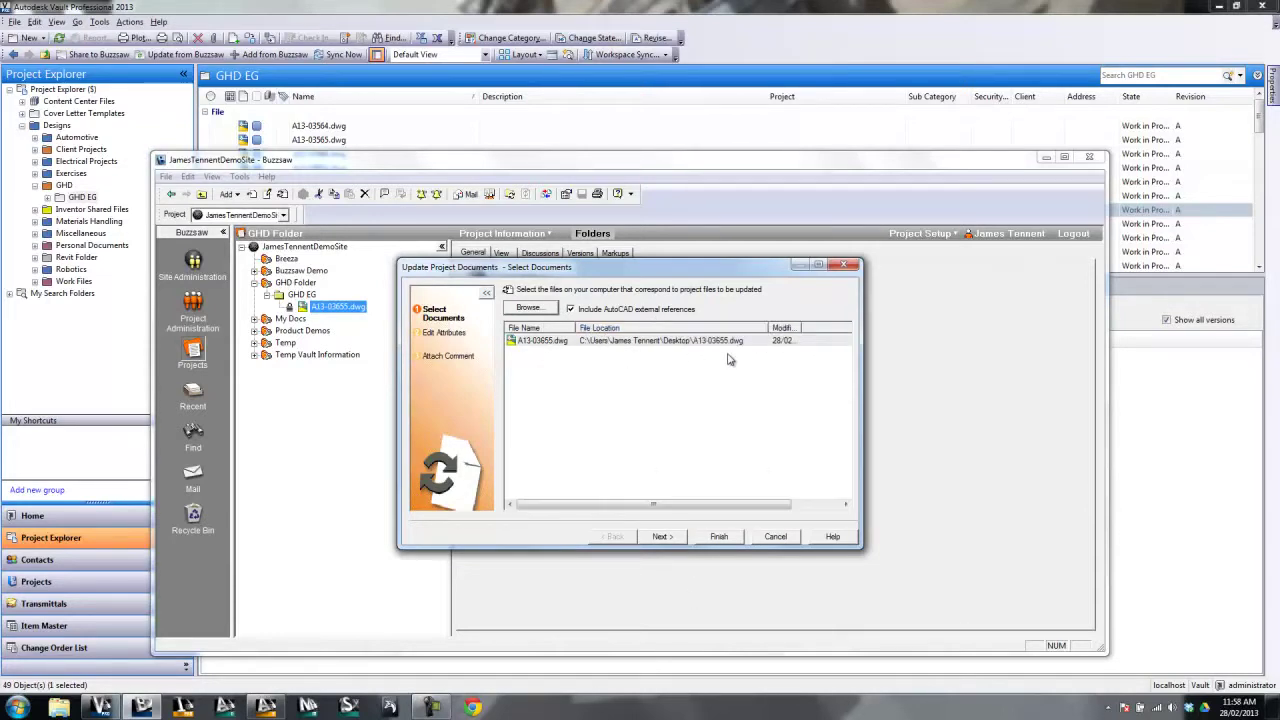
# Finish the document update with the version comment and e-mail notification left blank
pyautogui.click(664, 537)
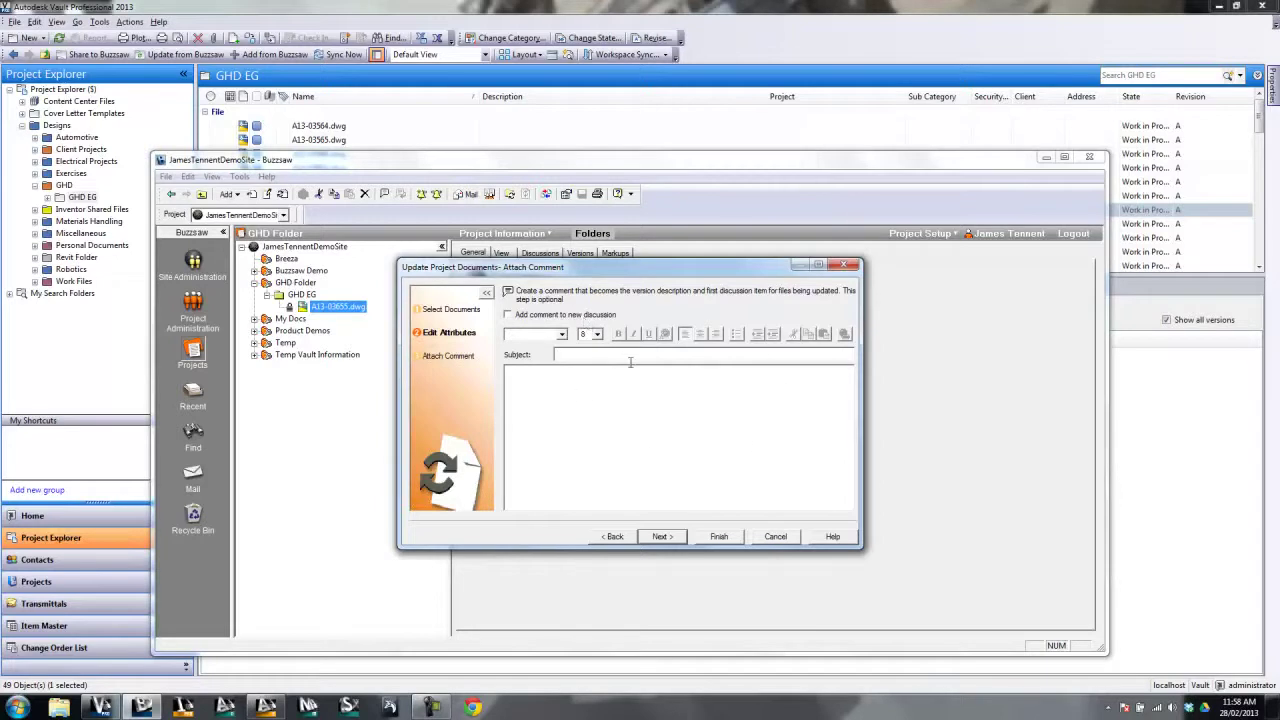
pyautogui.click(674, 539)
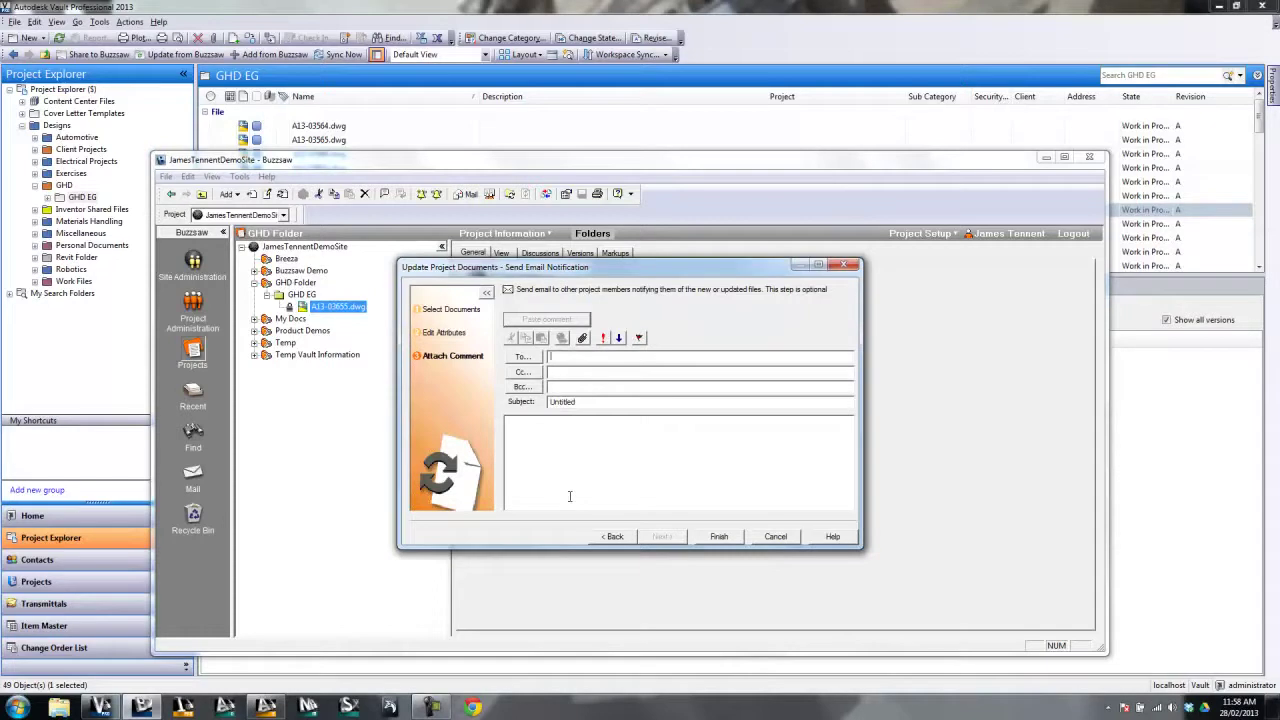
pyautogui.click(612, 536)
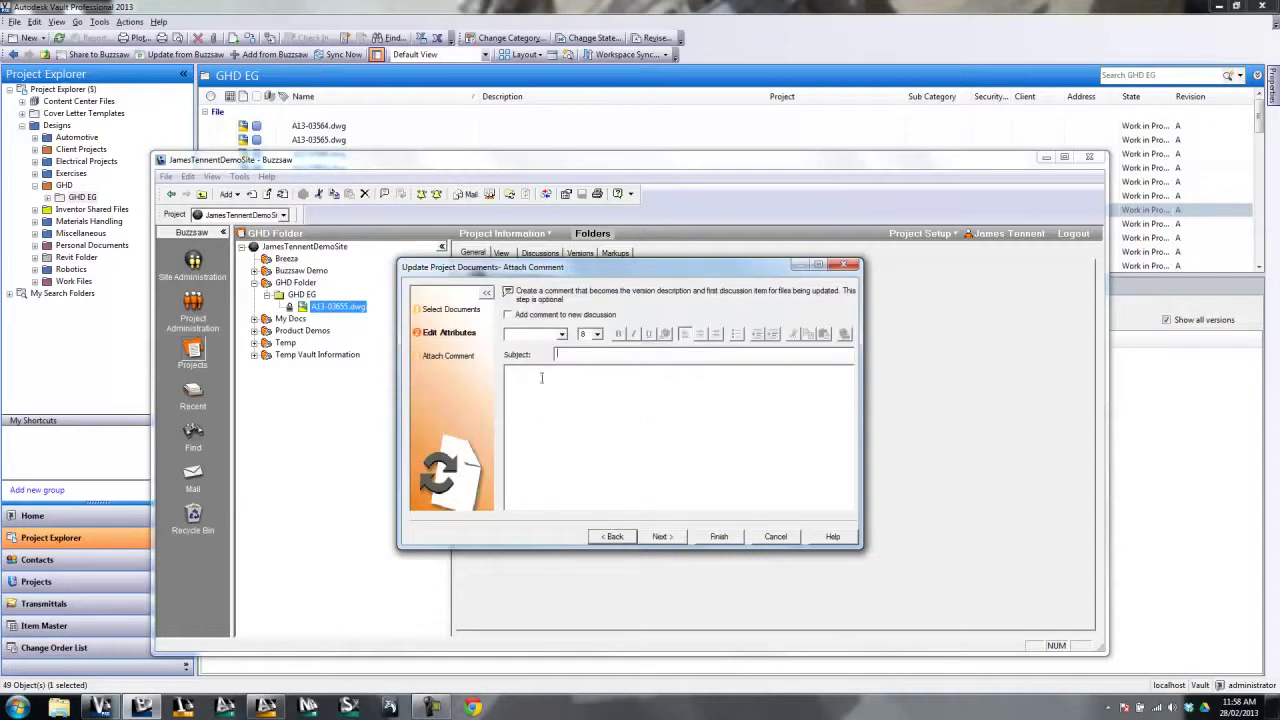
pyautogui.click(662, 536)
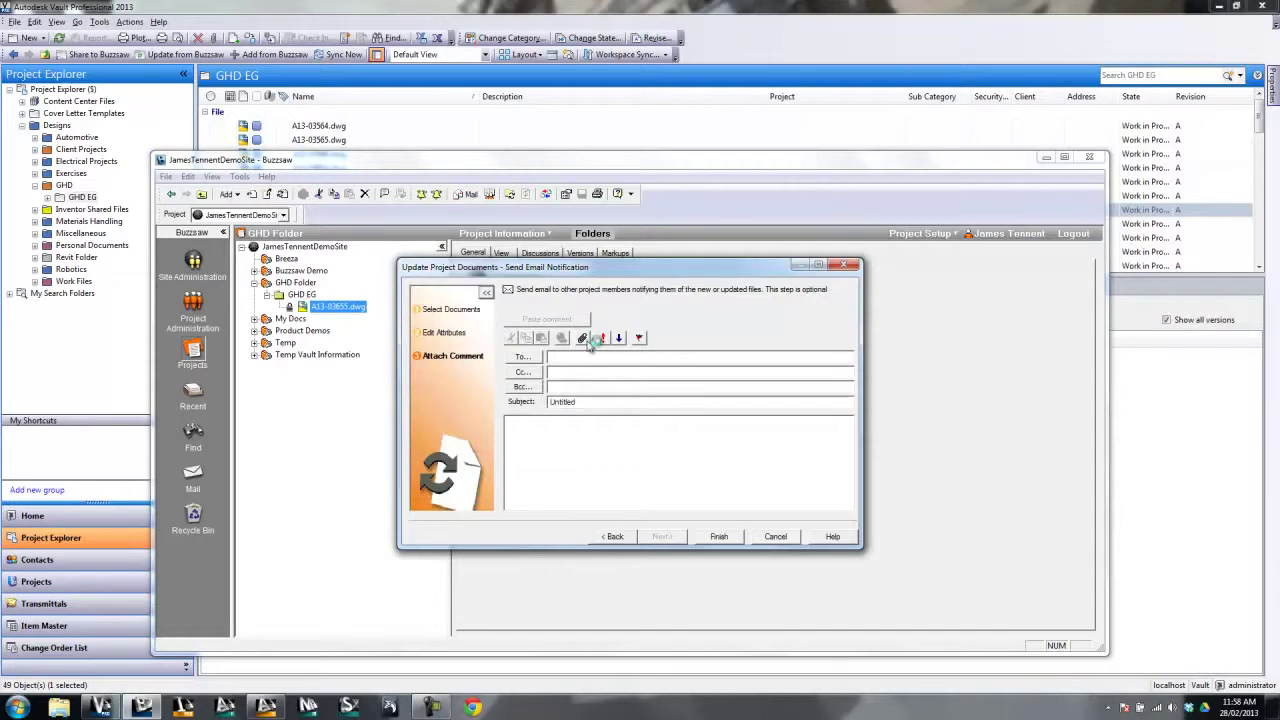
pyautogui.click(738, 537)
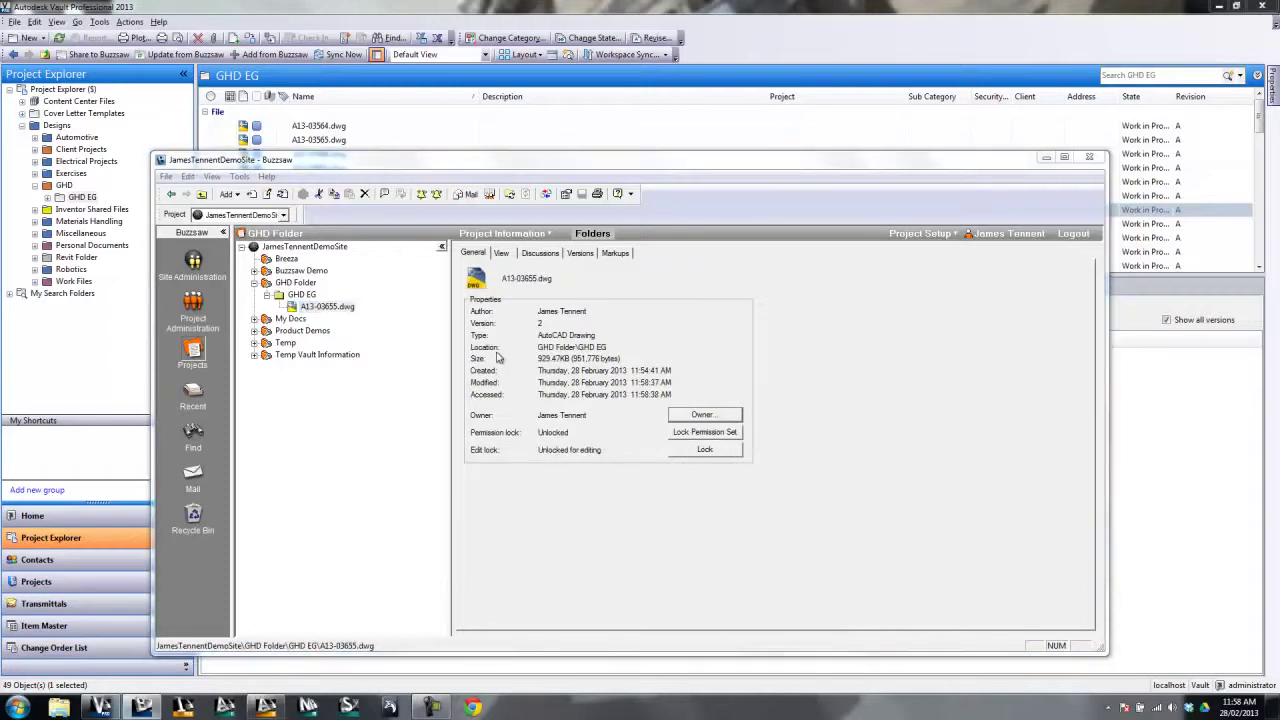
# Review the version history of the updated A13-03655.dwg, checking versions 1 and 2
pyautogui.click(323, 308)
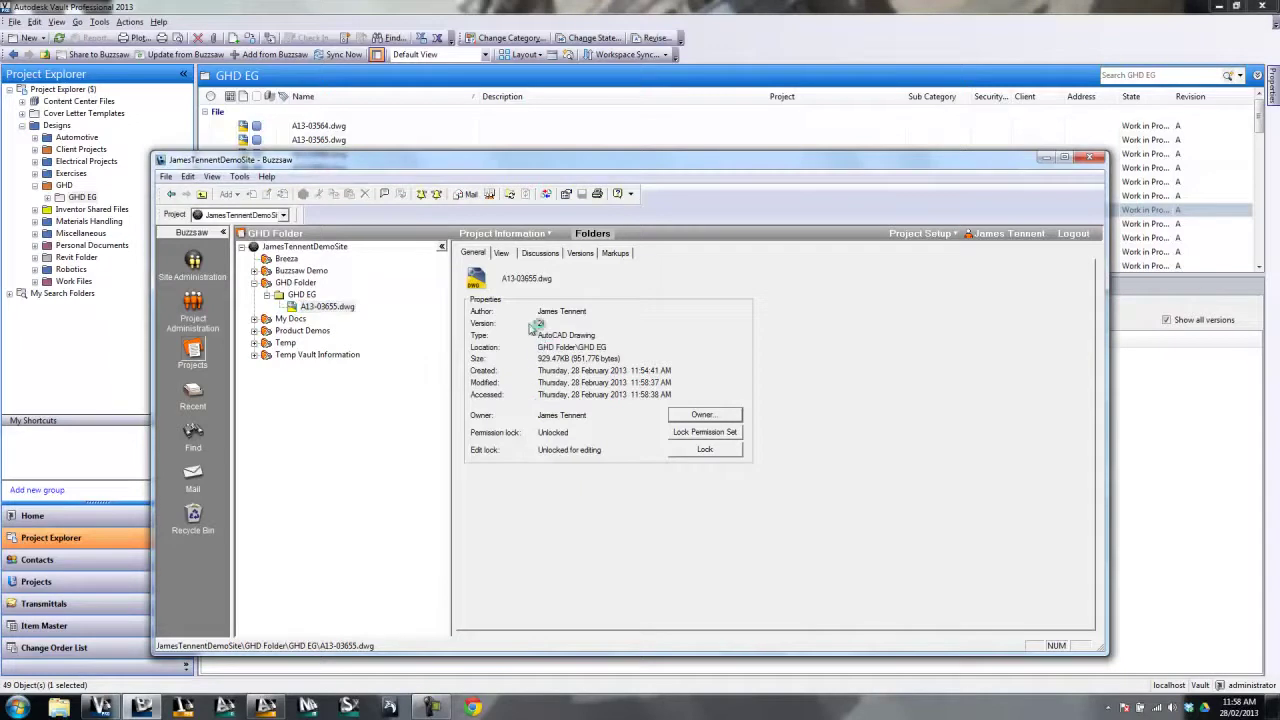
pyautogui.click(580, 253)
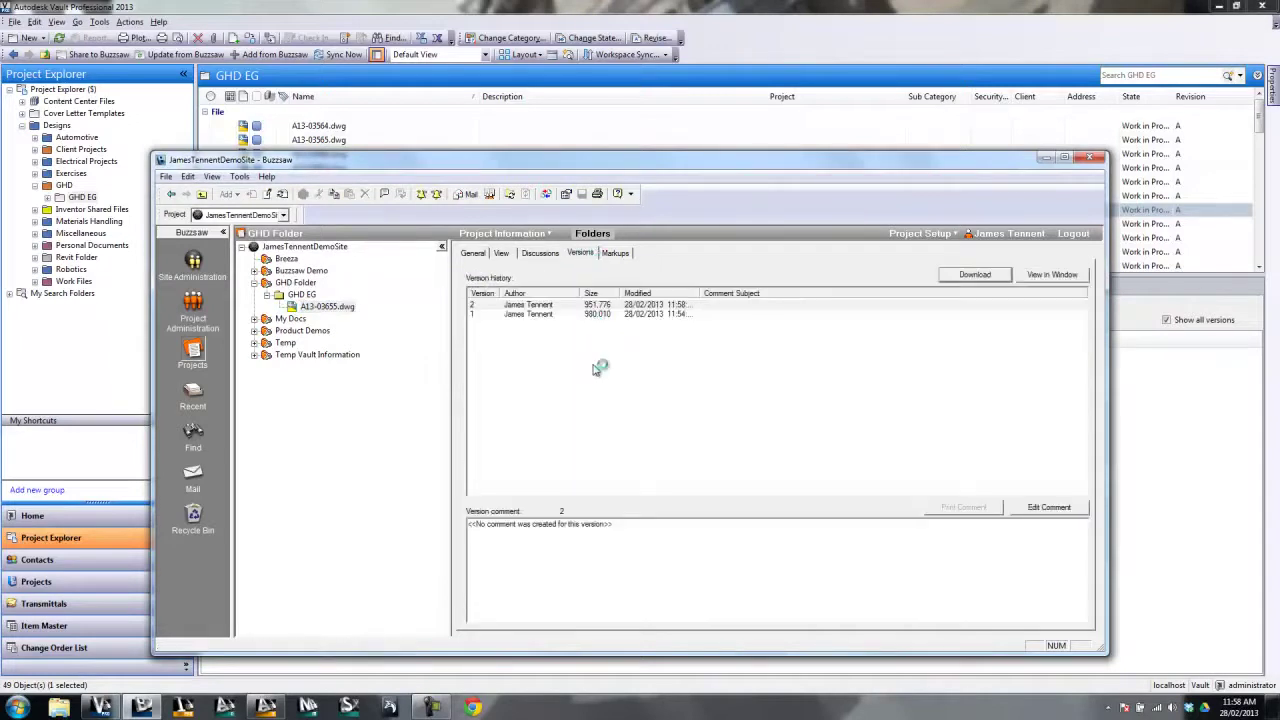
pyautogui.click(531, 314)
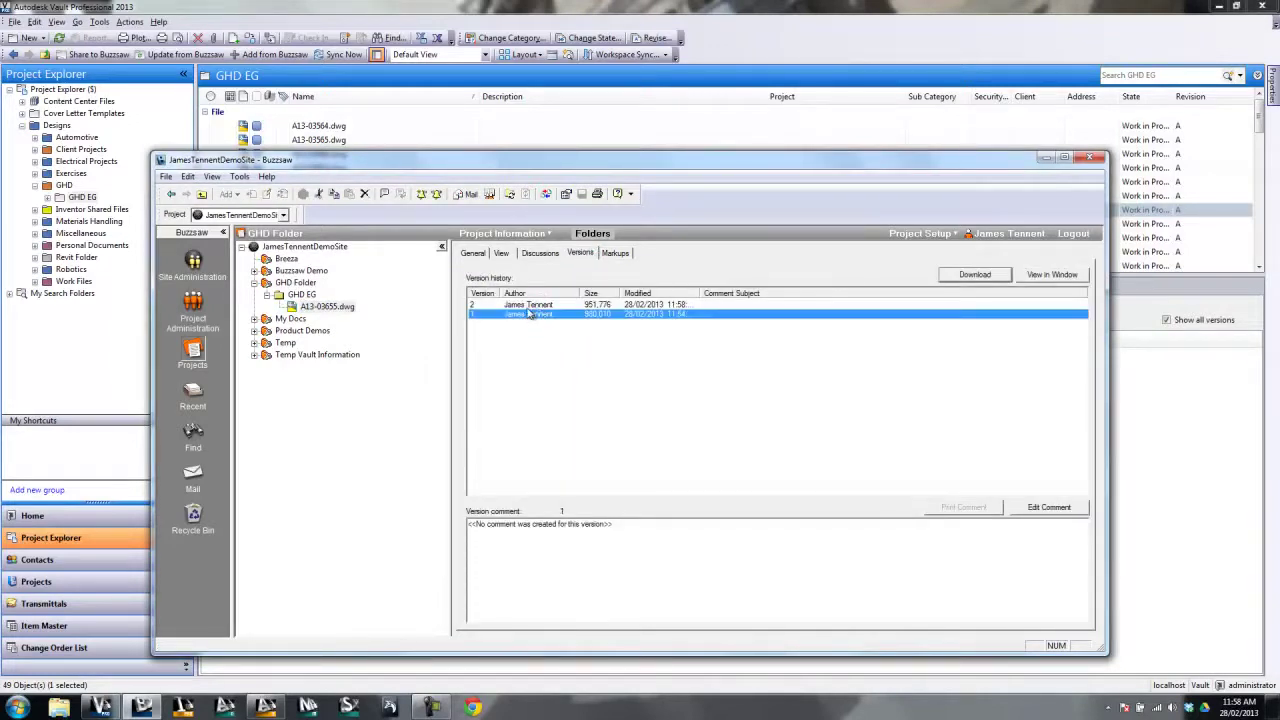
pyautogui.click(530, 304)
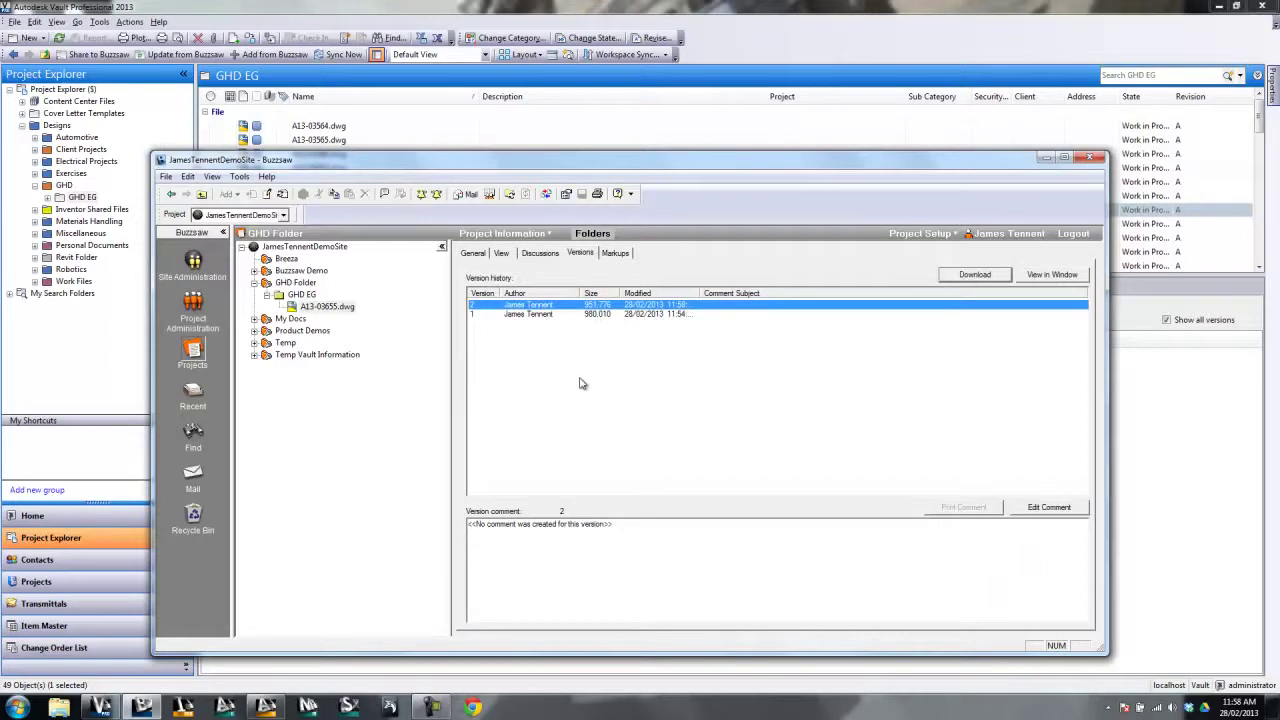
pyautogui.click(336, 307)
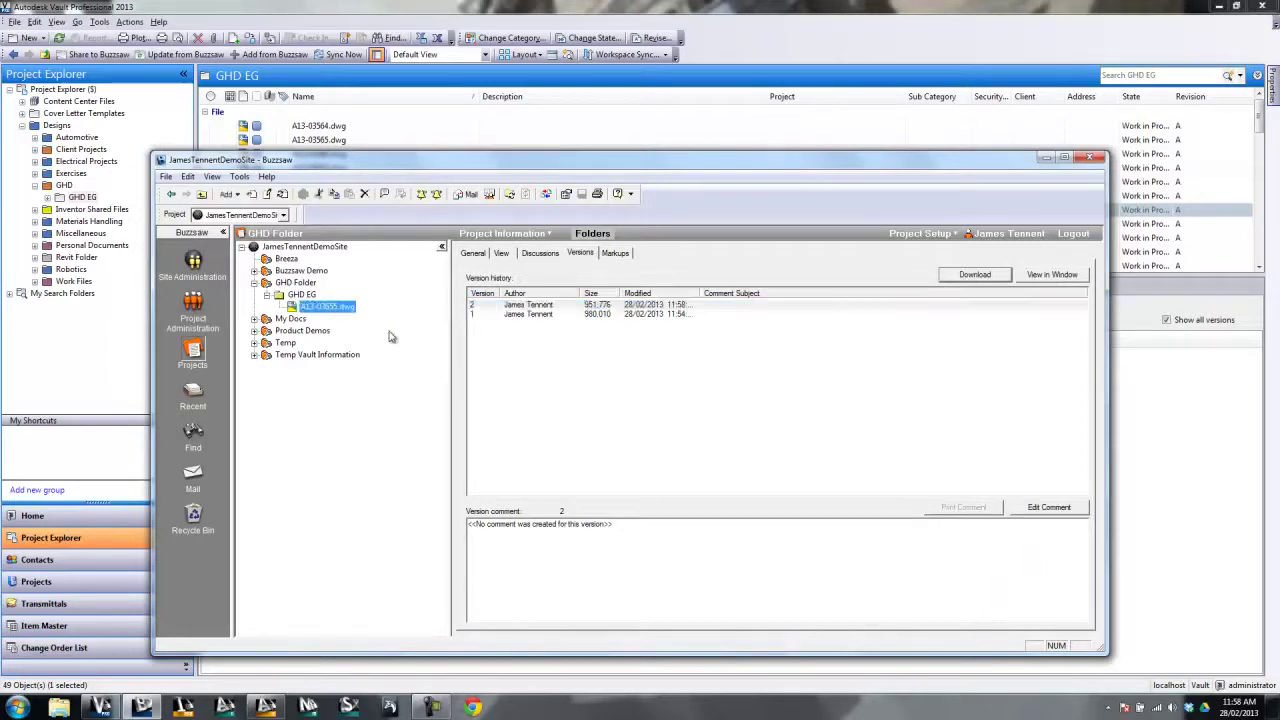
# Return to Vault Professional and update the selected A13-03655.dwg from Buzzsaw
pyautogui.press('Escape')
pyautogui.click(1045, 158)
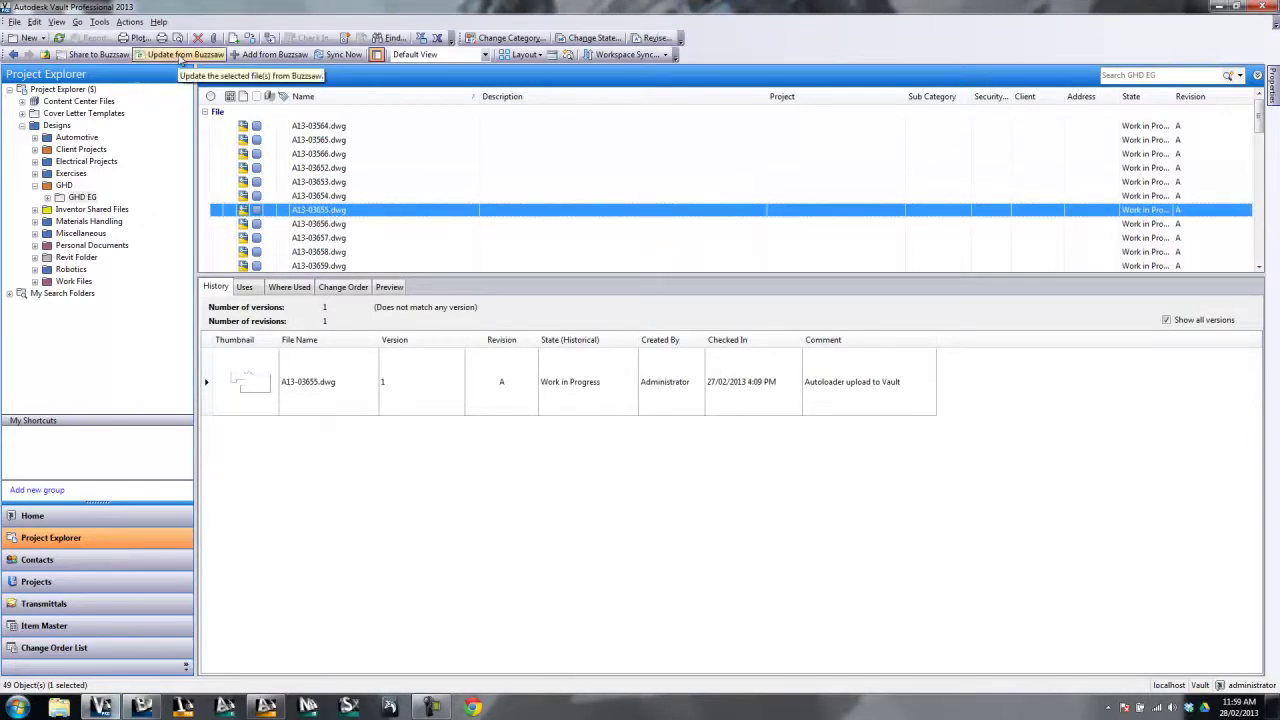
pyautogui.click(183, 54)
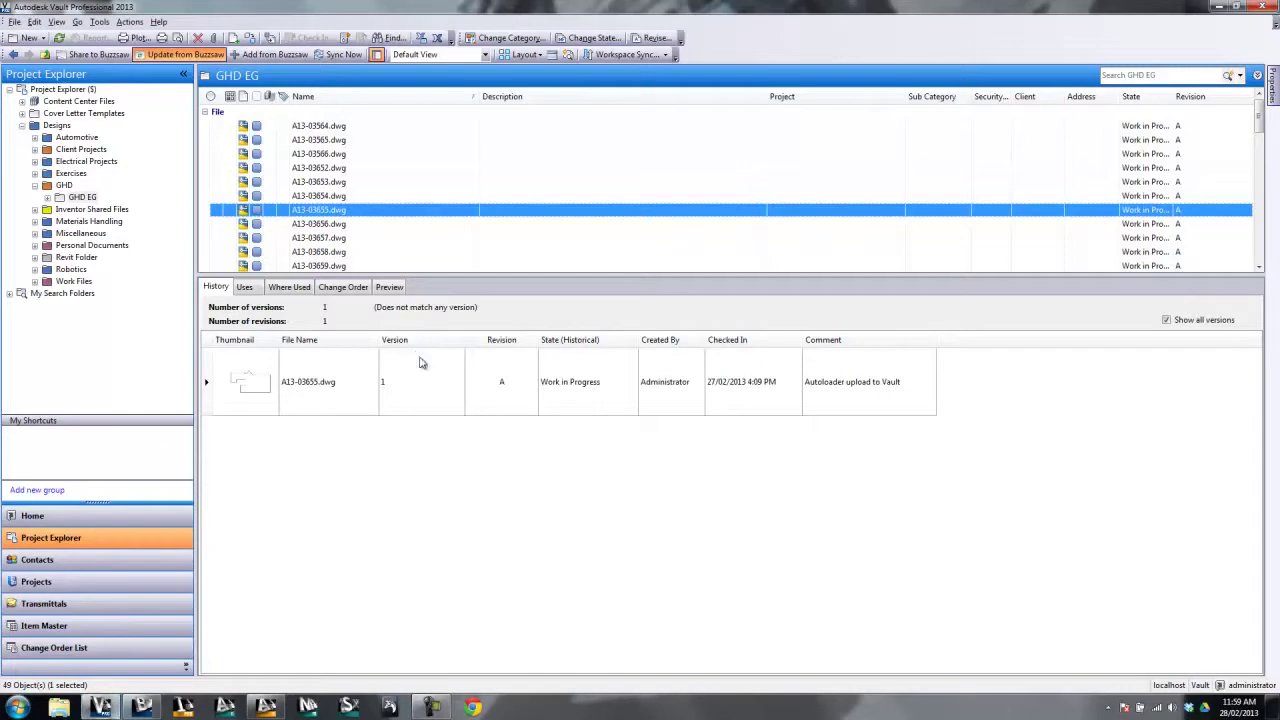
# Open the job queue to check the submitted update job, and bring up the Job Processor window below the job list
pyautogui.click(99, 21)
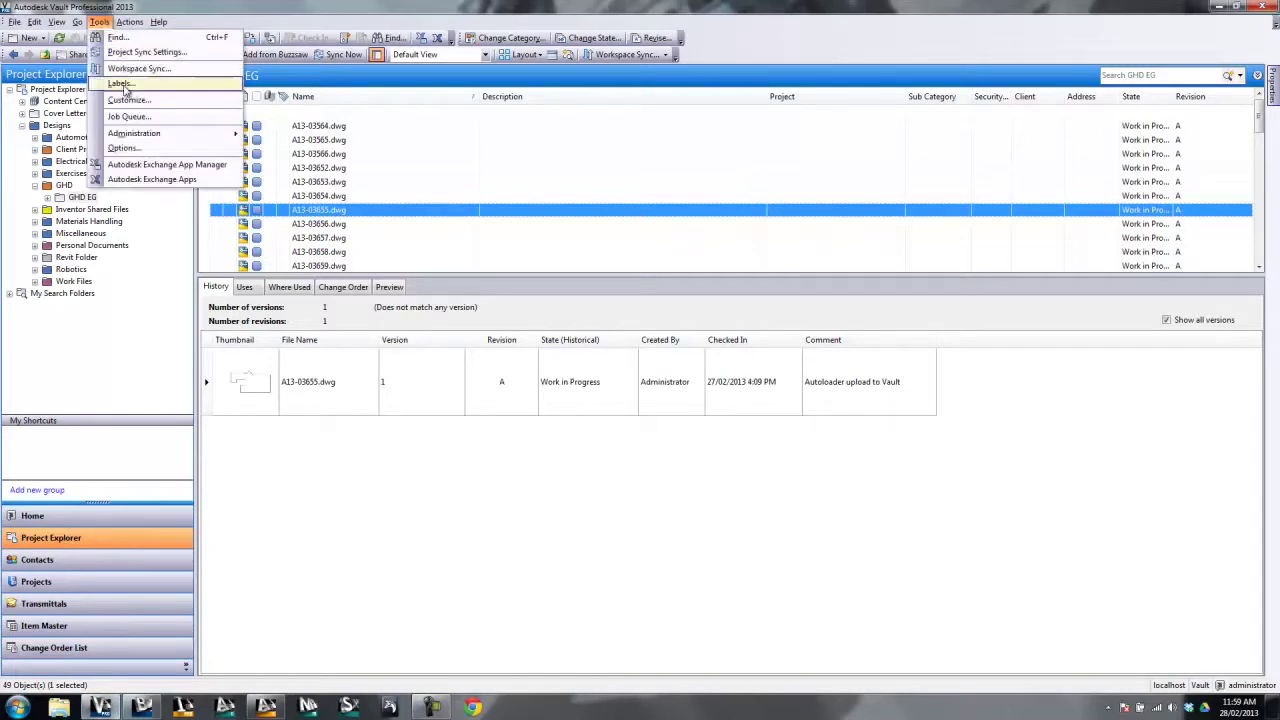
pyautogui.click(129, 116)
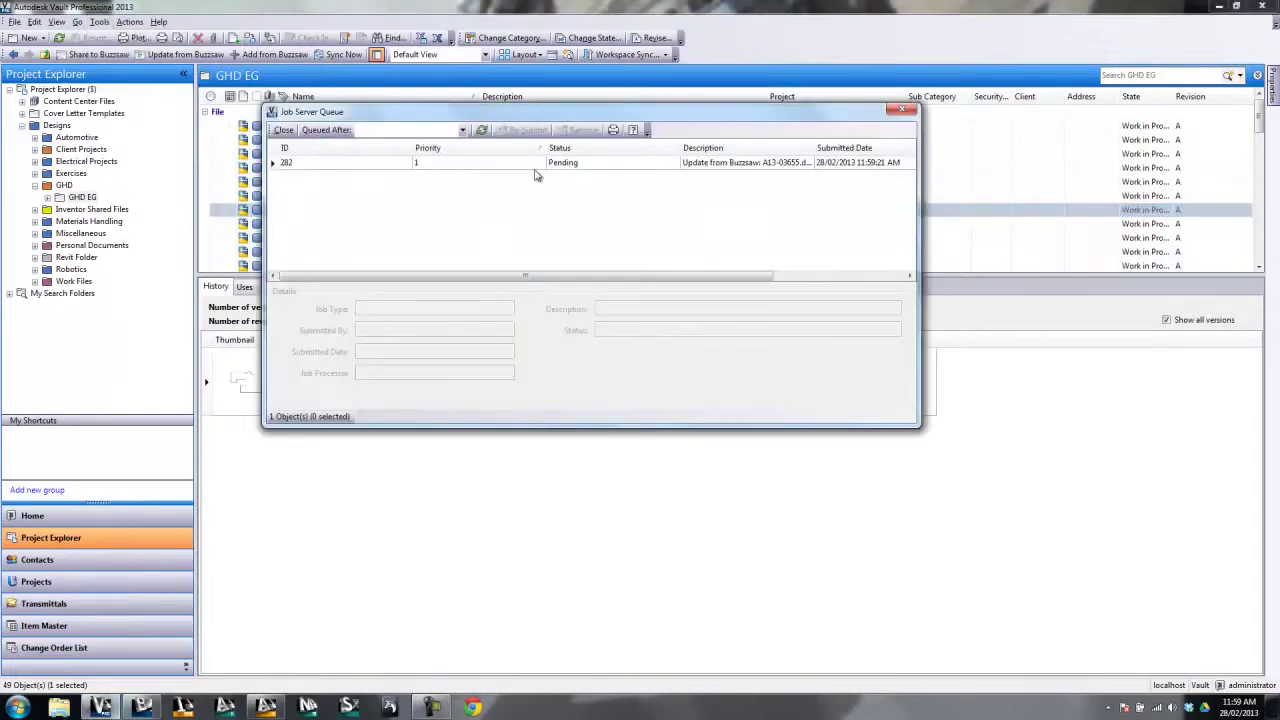
pyautogui.click(1108, 708)
pyautogui.doubleClick(1128, 639)
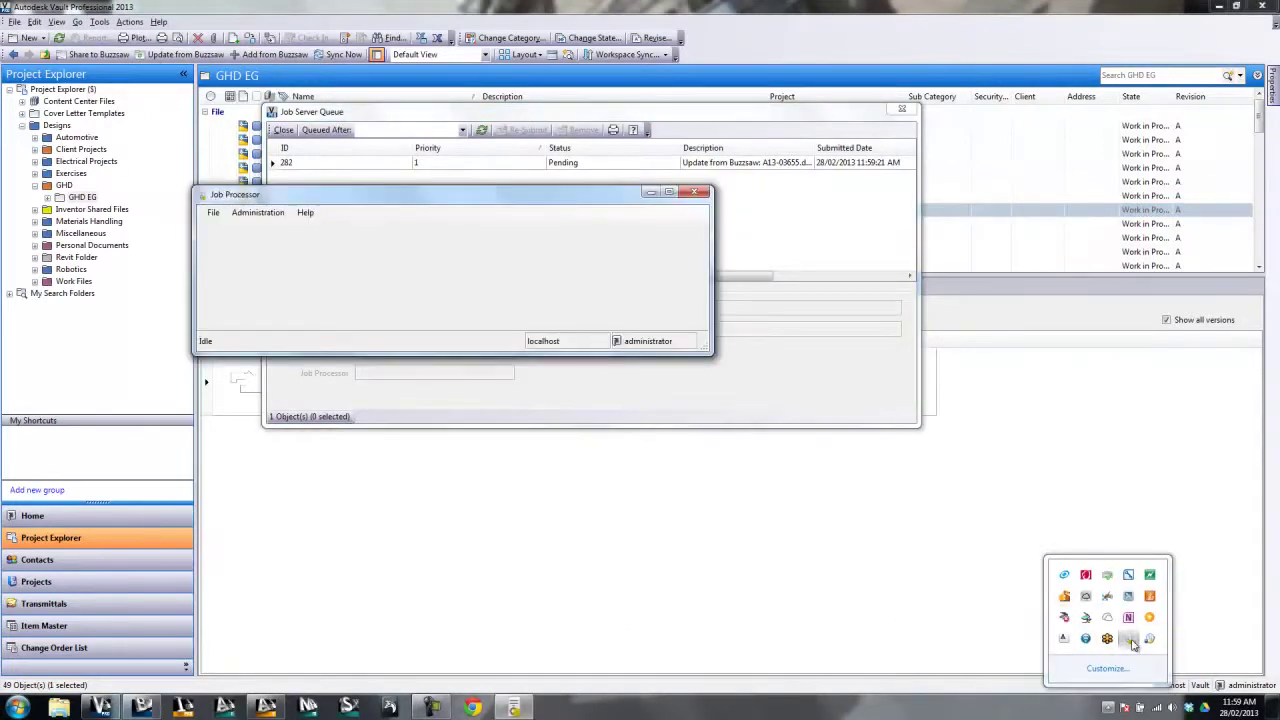
pyautogui.moveTo(367, 200); pyautogui.dragTo(444, 366)
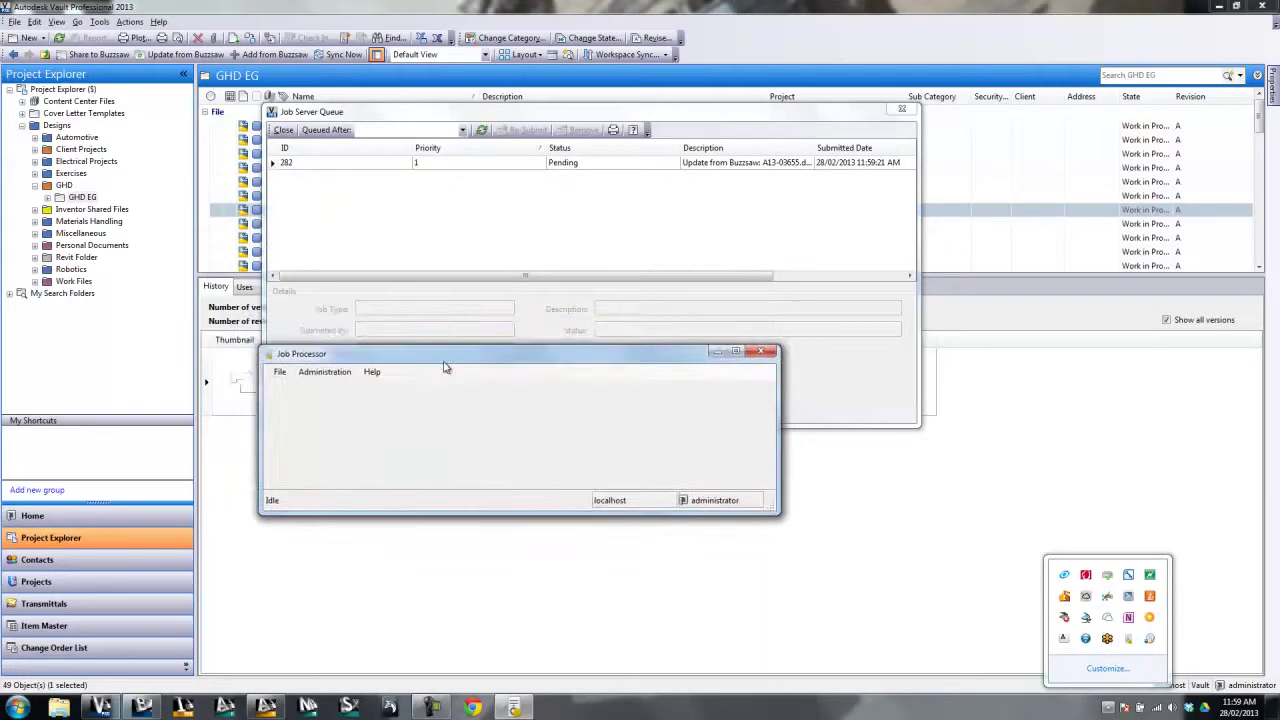
# Pause and resume the Job Processor so it picks up the queued update, and refresh the job queue before closing it
pyautogui.click(280, 372)
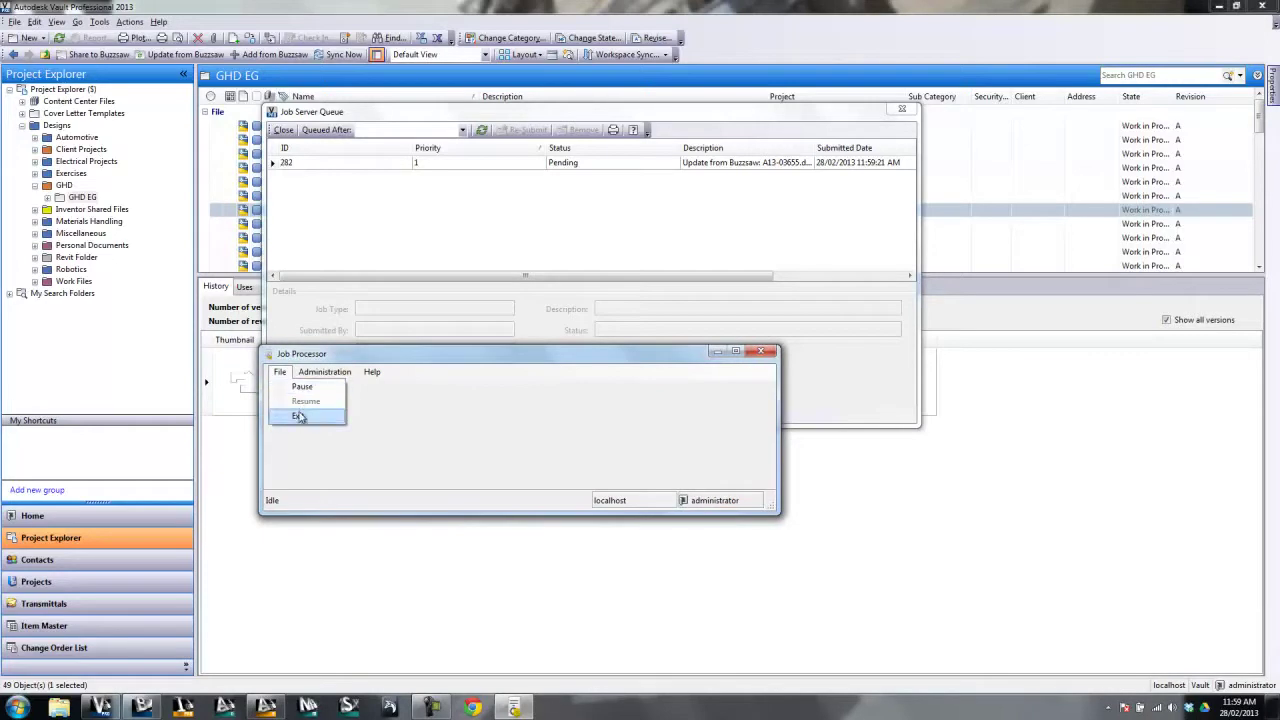
pyautogui.click(302, 388)
pyautogui.click(280, 372)
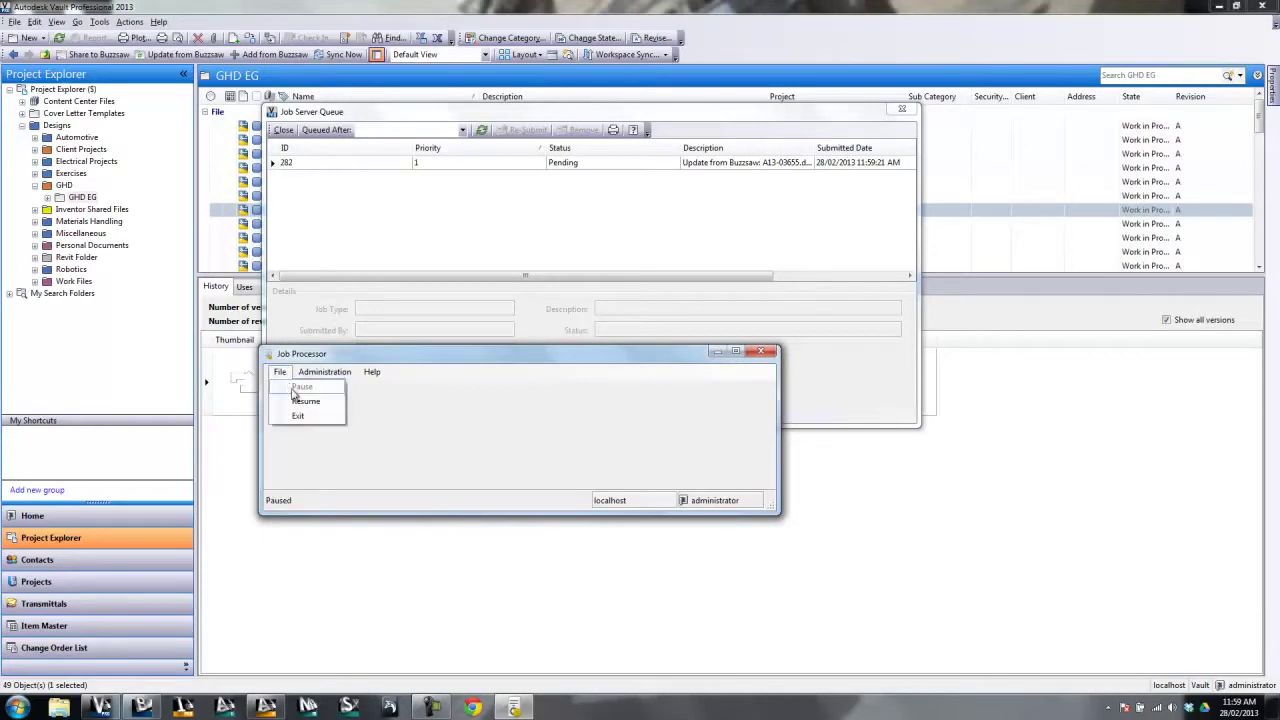
pyautogui.click(302, 401)
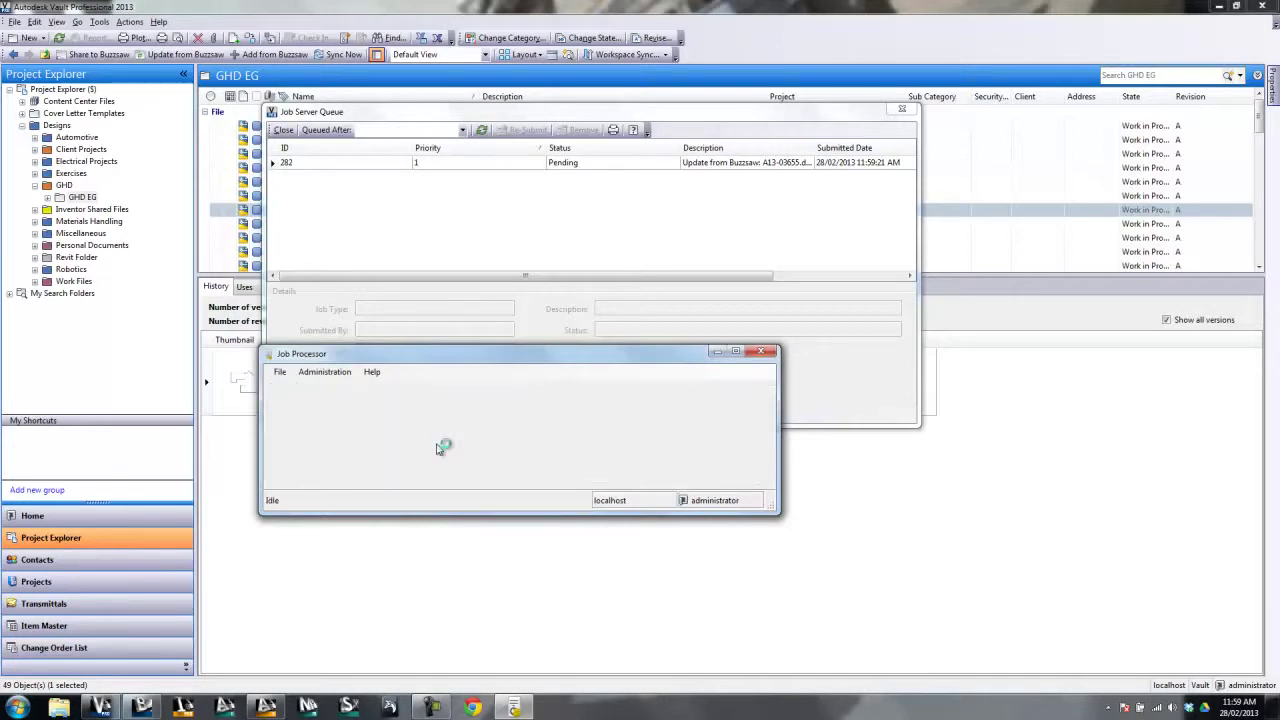
pyautogui.click(761, 351)
pyautogui.click(482, 131)
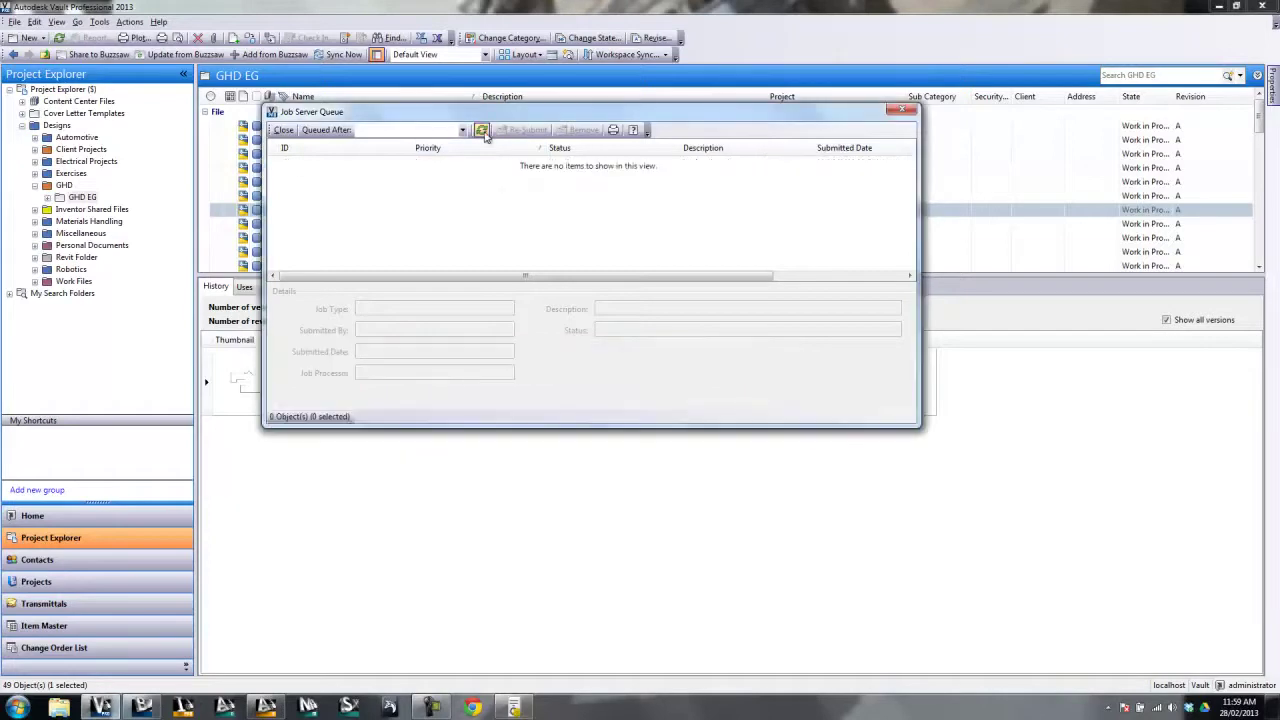
pyautogui.click(902, 110)
# Refresh the GHD EG folder and review the version history of A13-03655.dwg in the vault
pyautogui.click(82, 197)
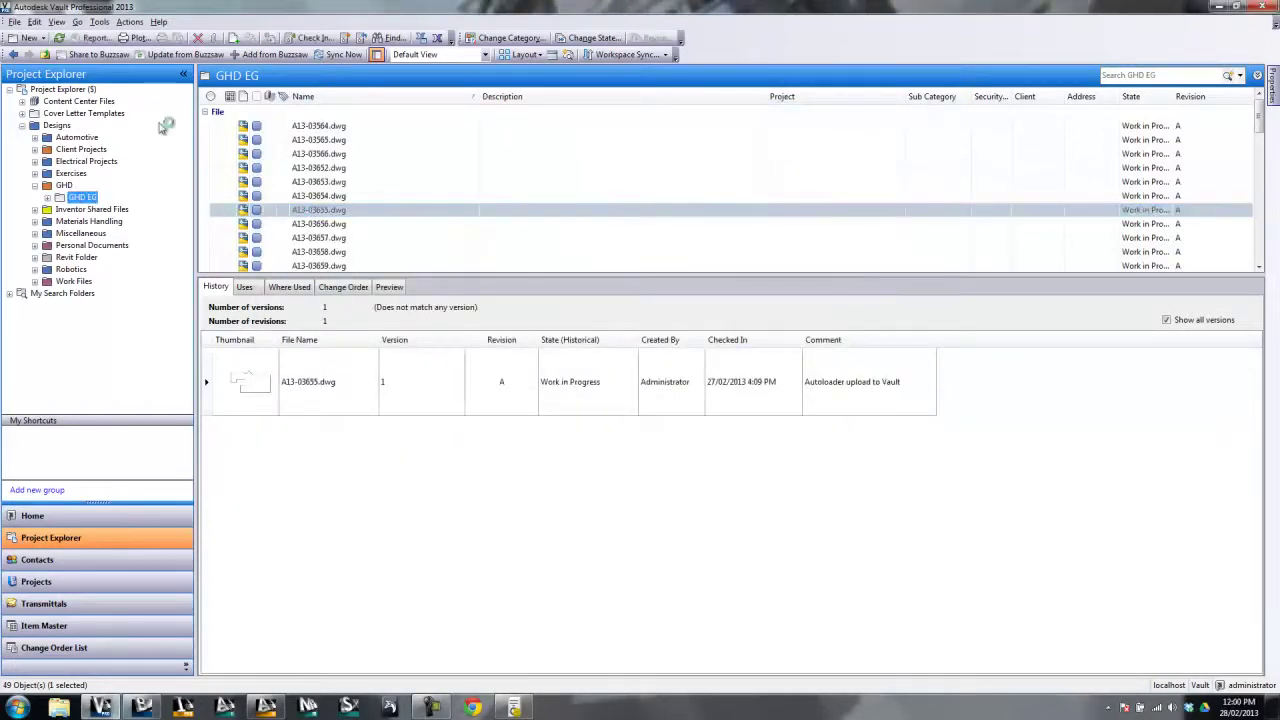
pyautogui.click(62, 43)
pyautogui.click(335, 210)
pyautogui.click(330, 382)
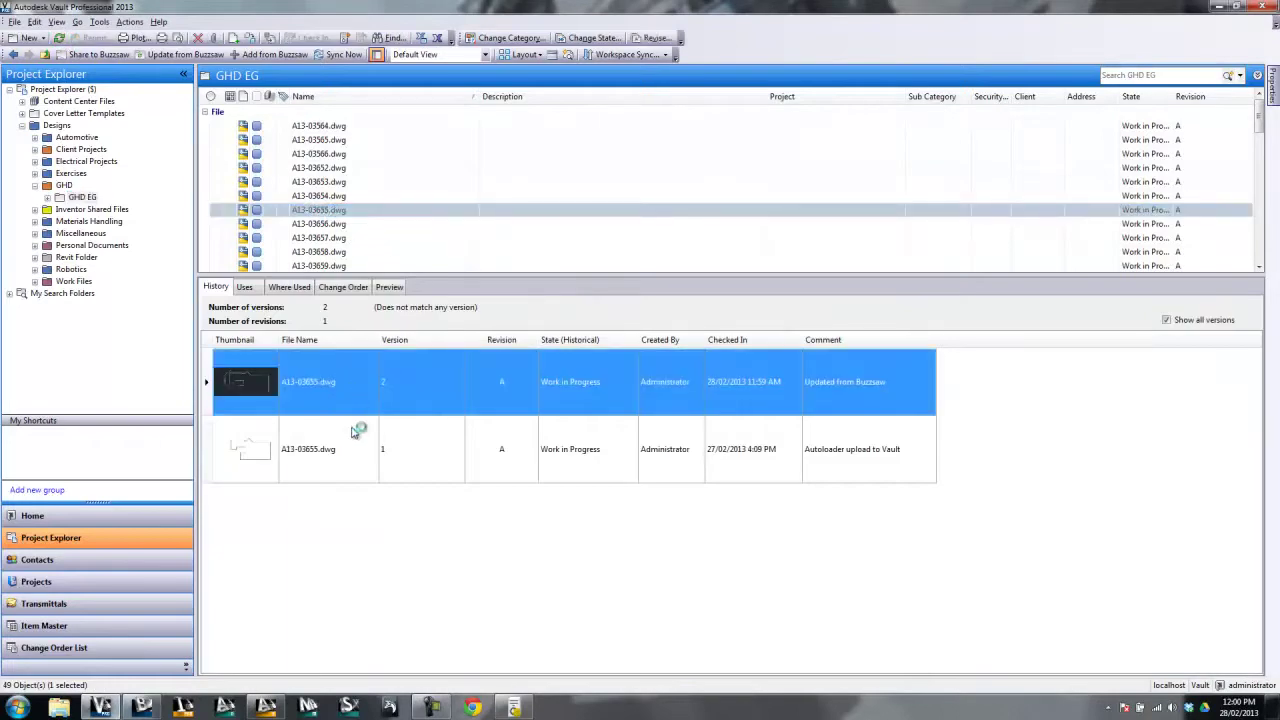
pyautogui.click(747, 443)
pyautogui.click(84, 199)
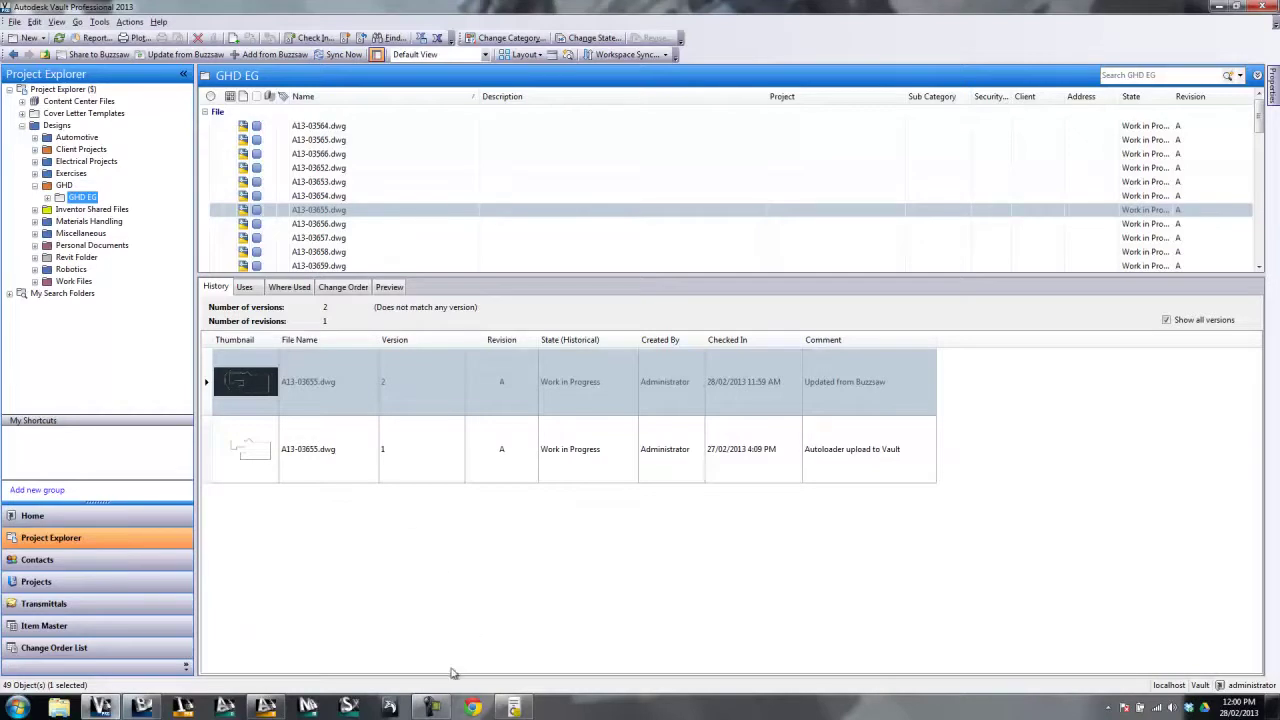
# Switch to Buzzsaw and open the site's home page to read the Sync Up feature description
pyautogui.click(160, 706)
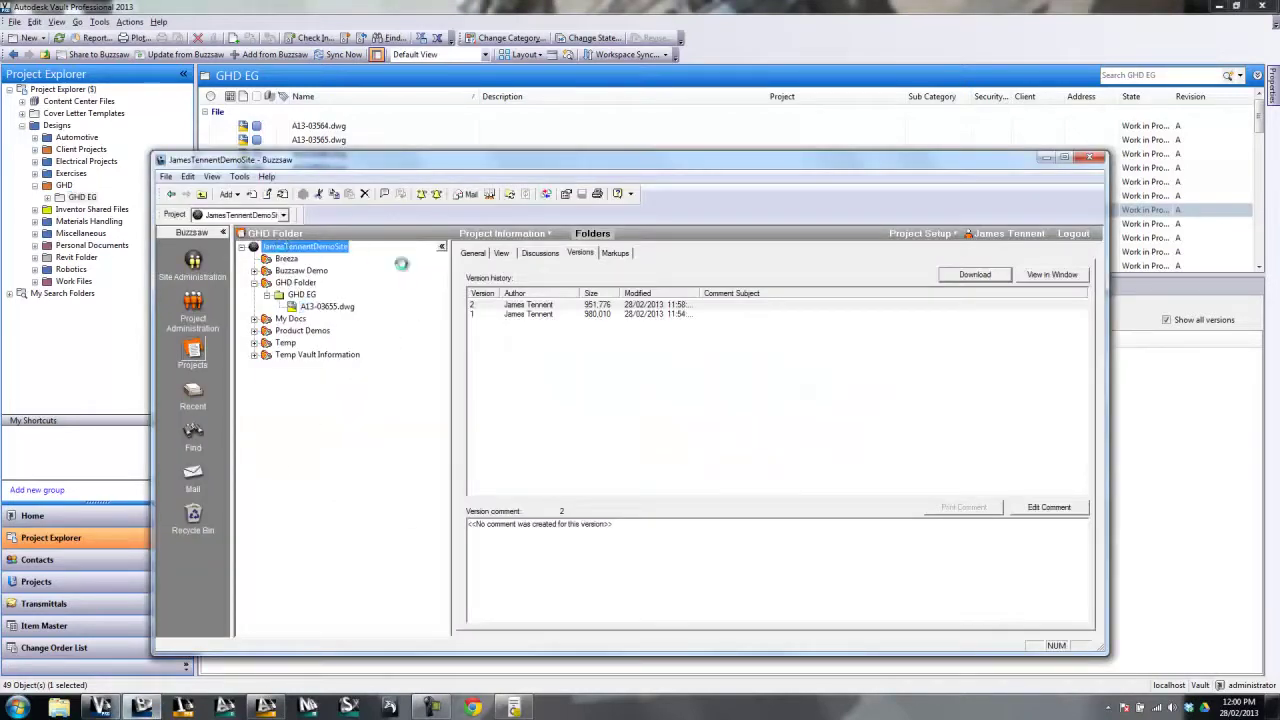
pyautogui.click(305, 249)
pyautogui.scroll(-3, 812, 428)
pyautogui.scroll(2, 812, 428)
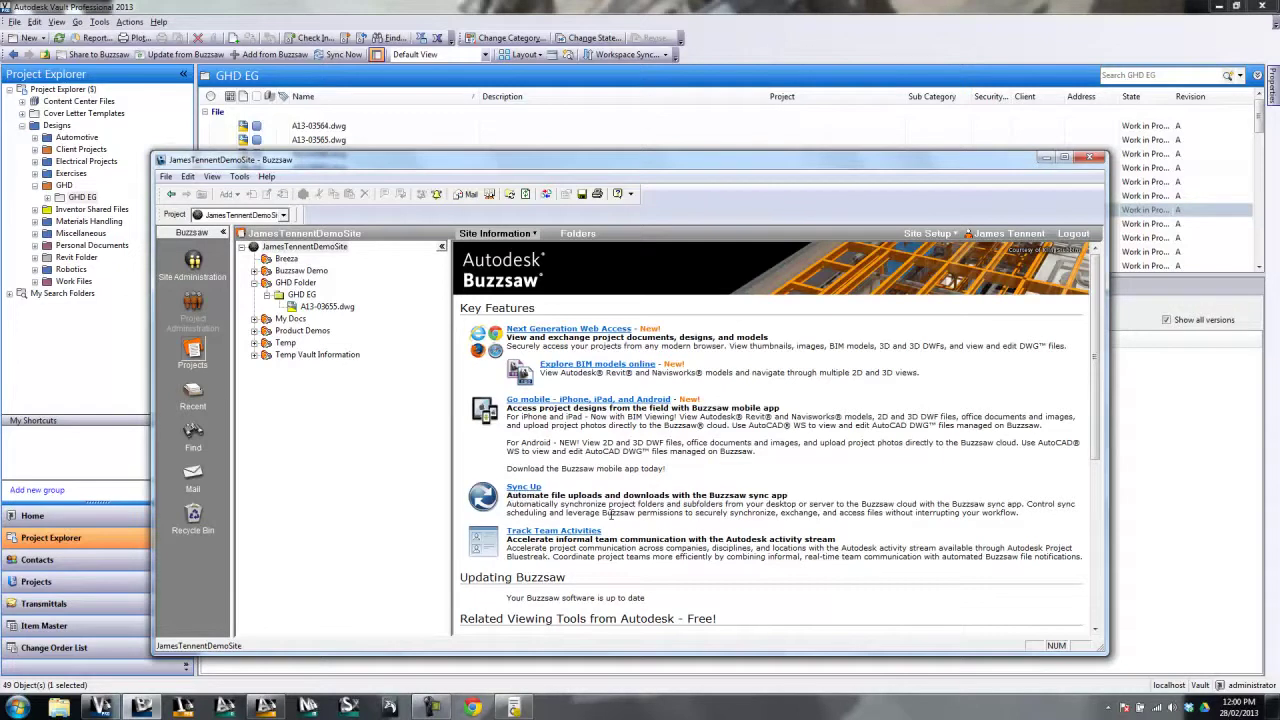
pyautogui.moveTo(1020, 512); pyautogui.dragTo(507, 495)
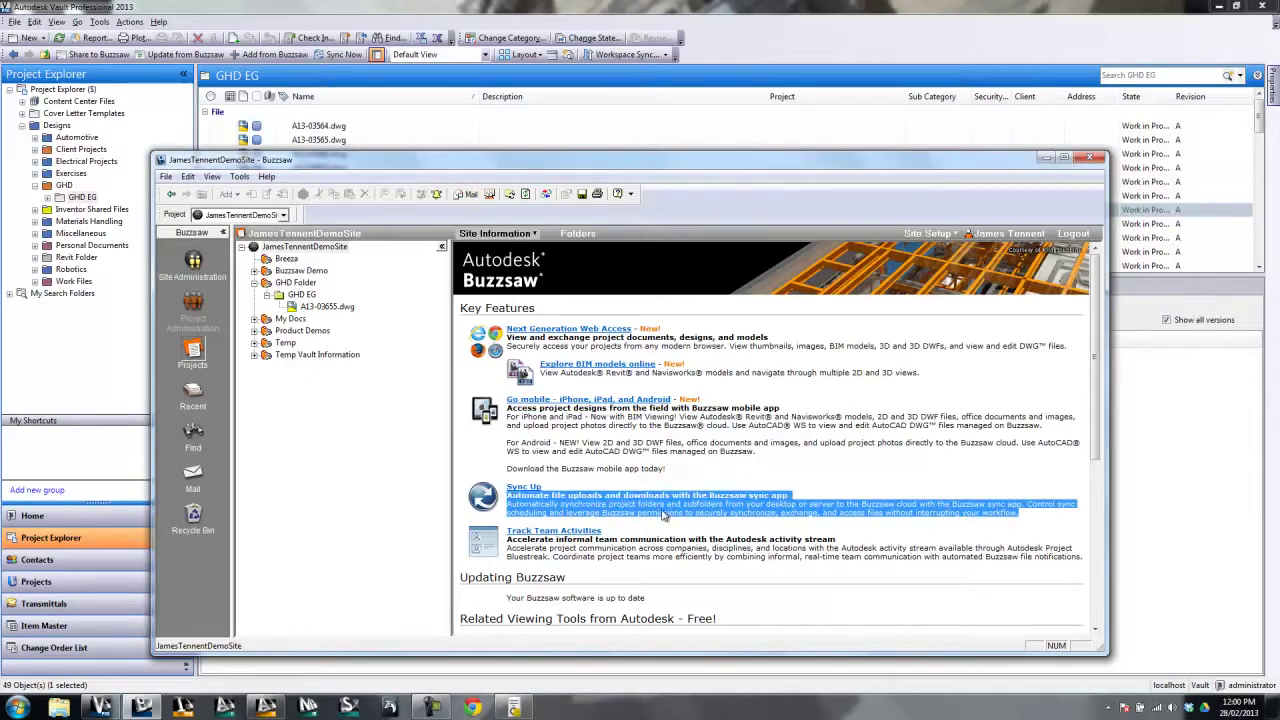
pyautogui.scroll(-5, 662, 514)
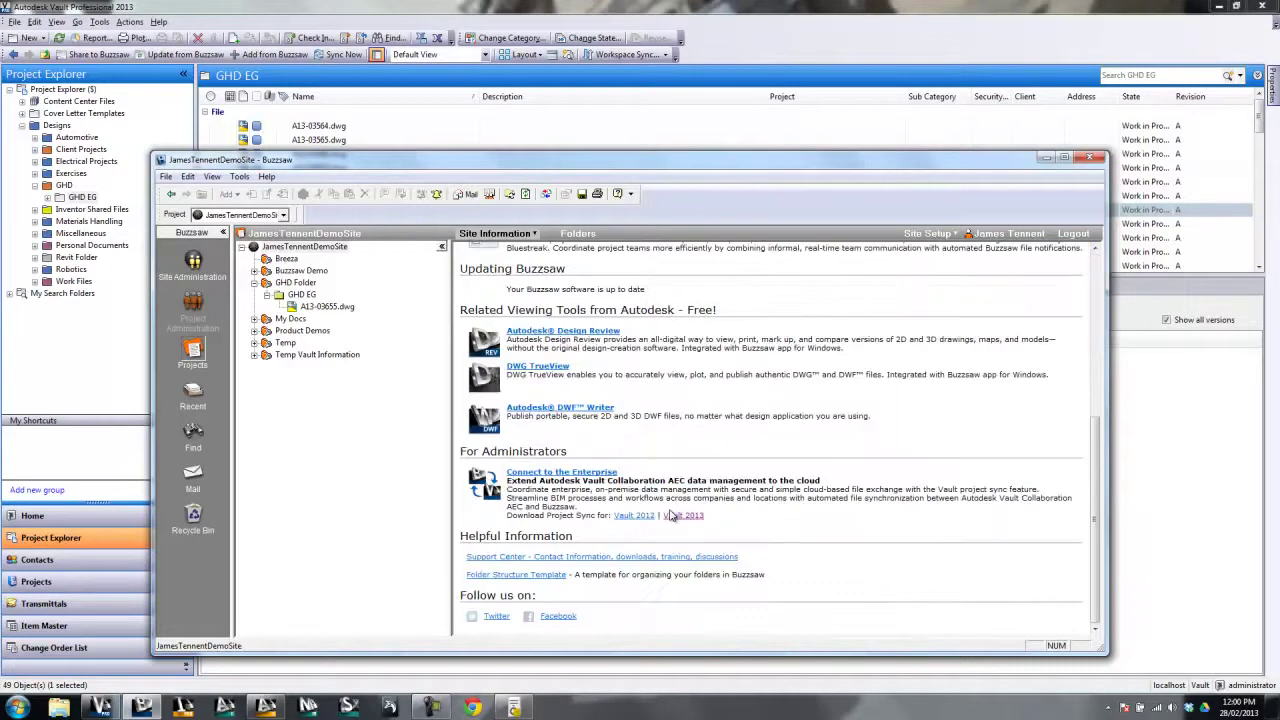
pyautogui.scroll(5, 672, 515)
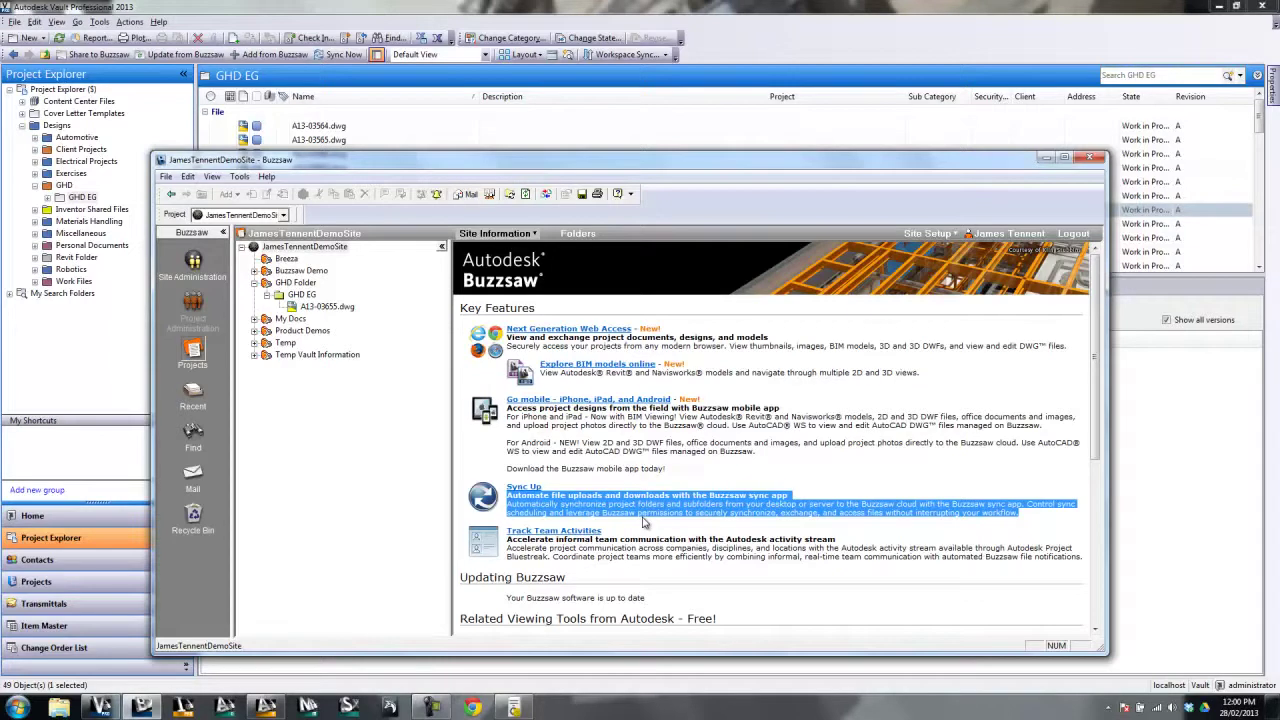
pyautogui.click(729, 511)
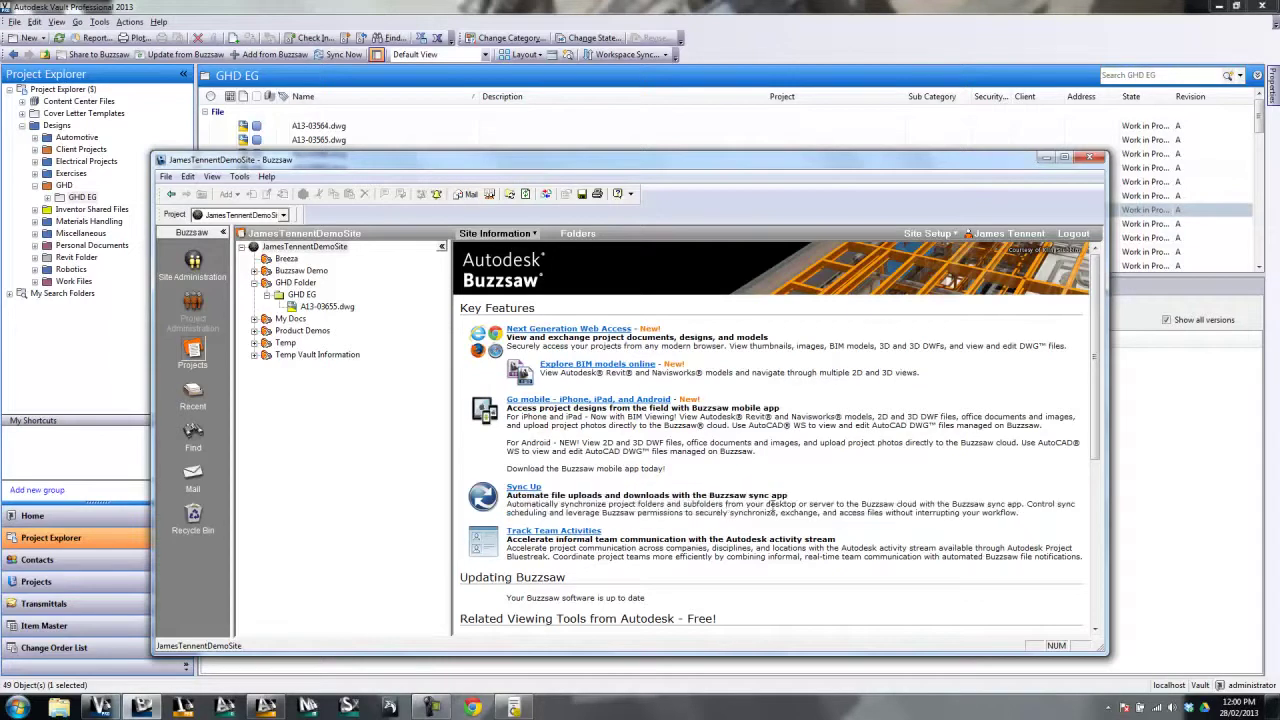
pyautogui.moveTo(1022, 514); pyautogui.dragTo(516, 490)
pyautogui.click(678, 506)
# Examine the Connect to the Enterprise entry and its Project Sync downloads in the For Administrators section
pyautogui.scroll(-3, 677, 498)
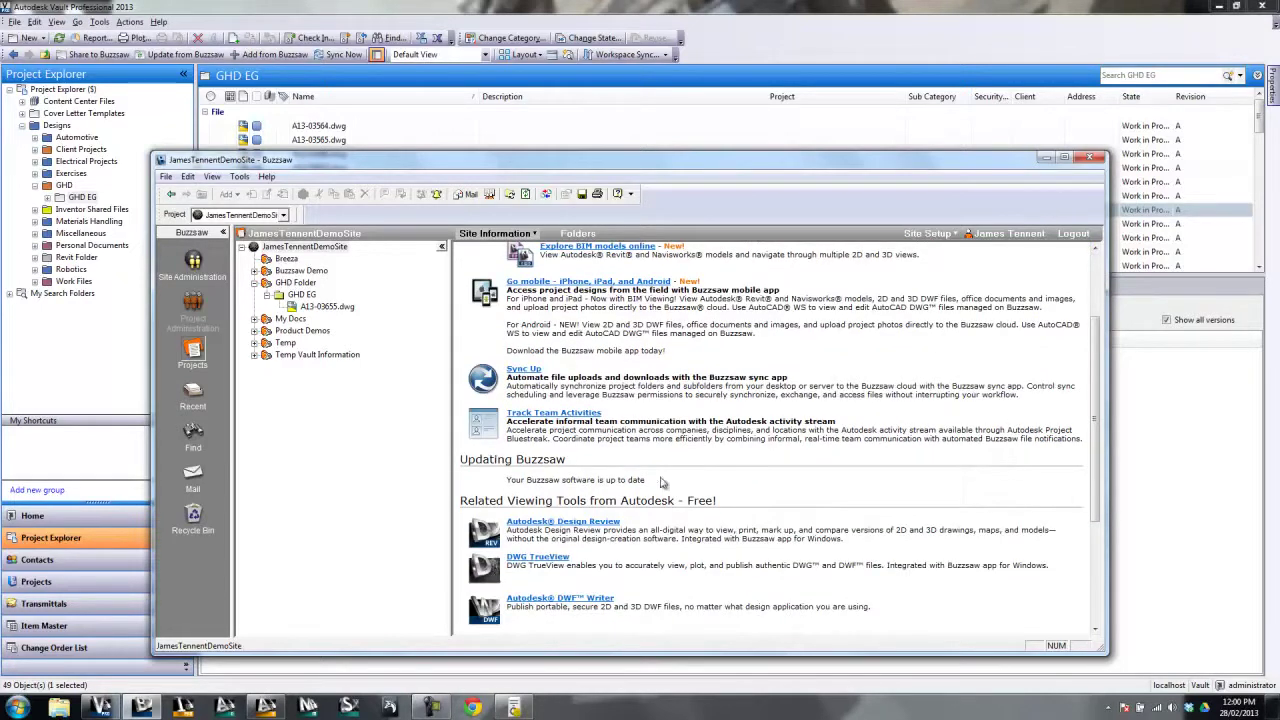
pyautogui.scroll(-4, 645, 510)
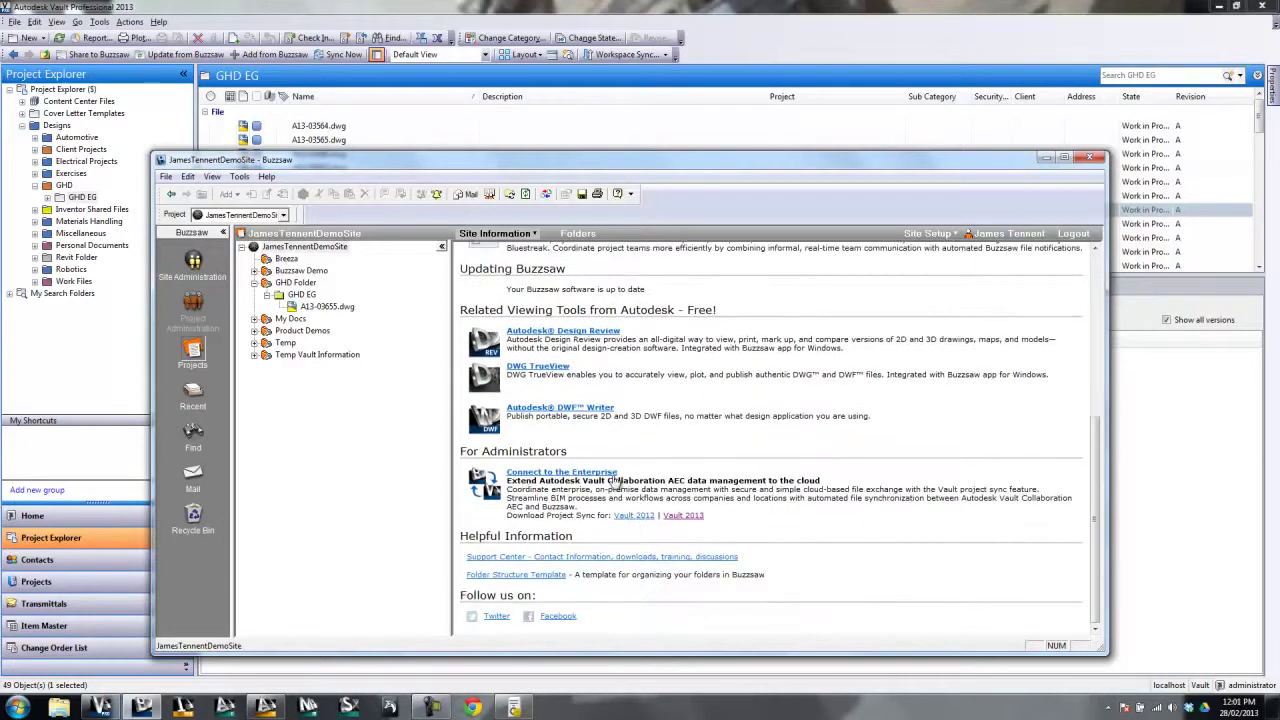
pyautogui.moveTo(613, 481); pyautogui.dragTo(746, 477)
pyautogui.click(770, 482)
pyautogui.scroll(5, 553, 500)
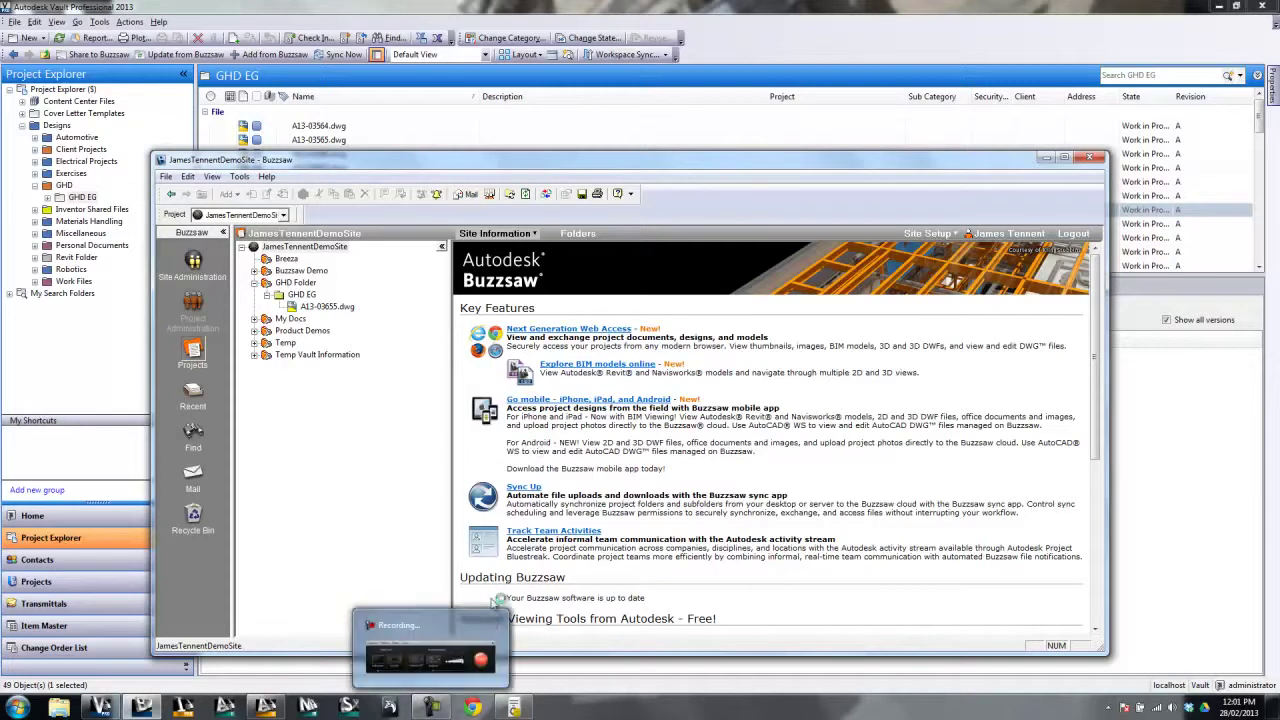
pyautogui.click(432, 652)
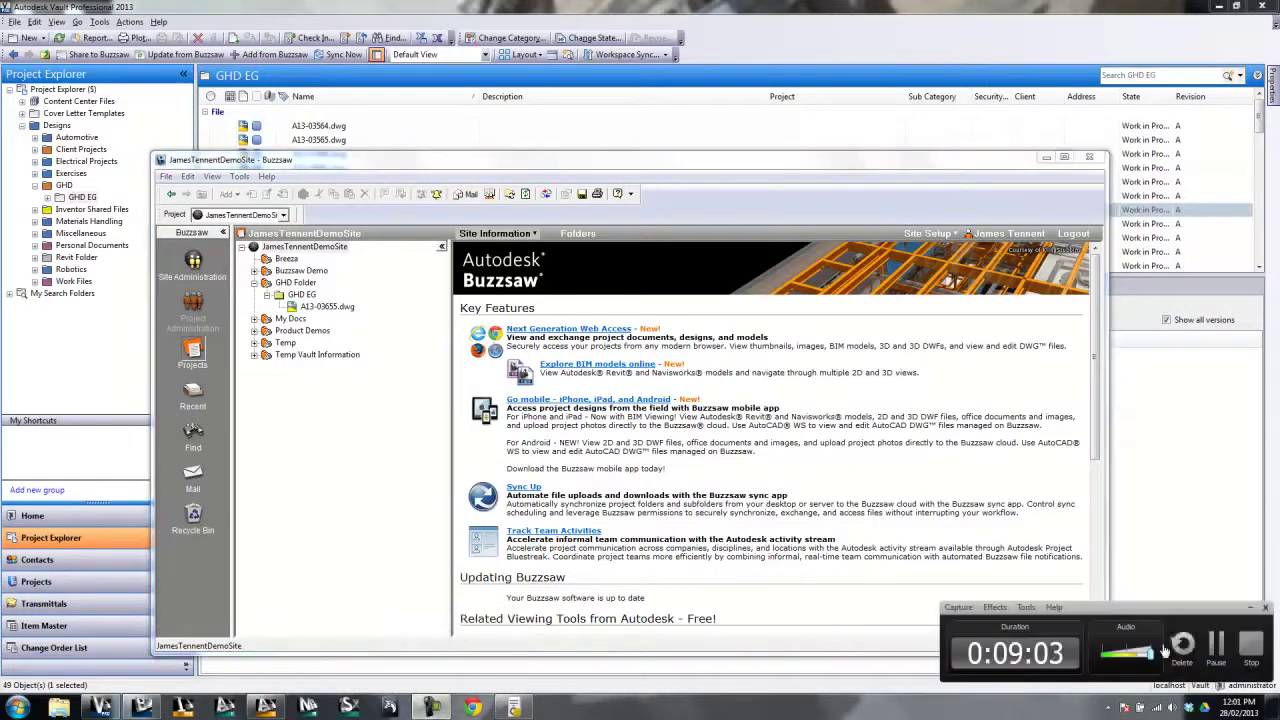